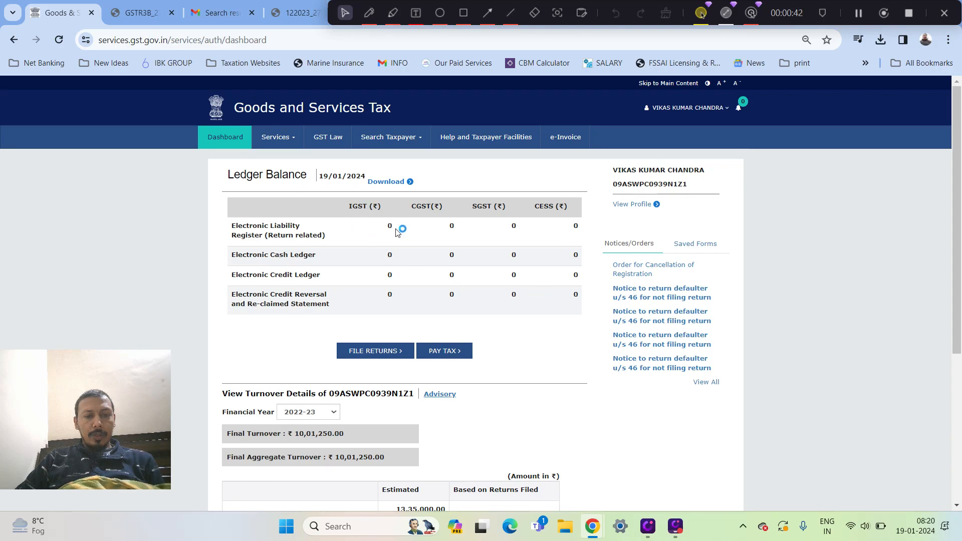
Open the tax payment form from the ledger balance dashboard
click(441, 357)
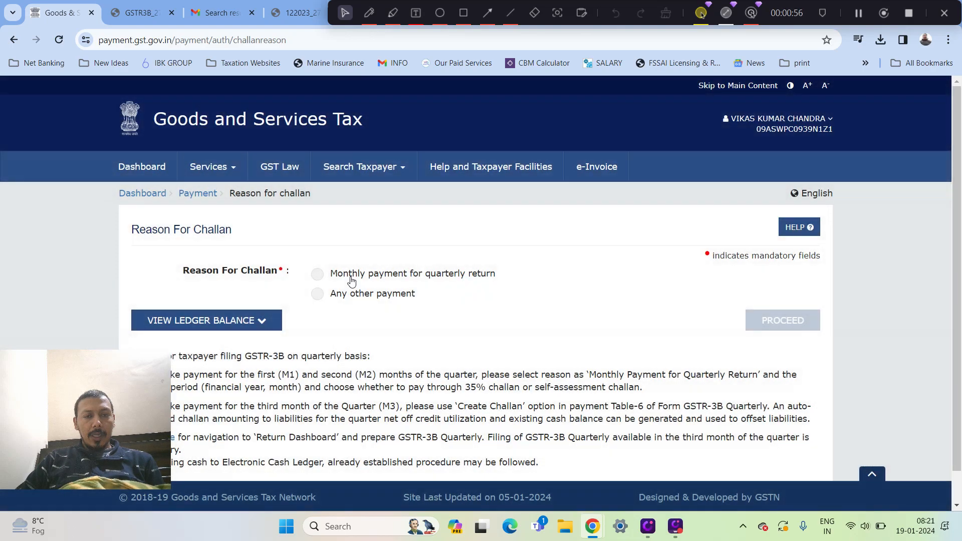
Choose monthly payment for quarterly return as the challan reason and try financial years 2021-22, 2020-21 and 2022-23
click(321, 280)
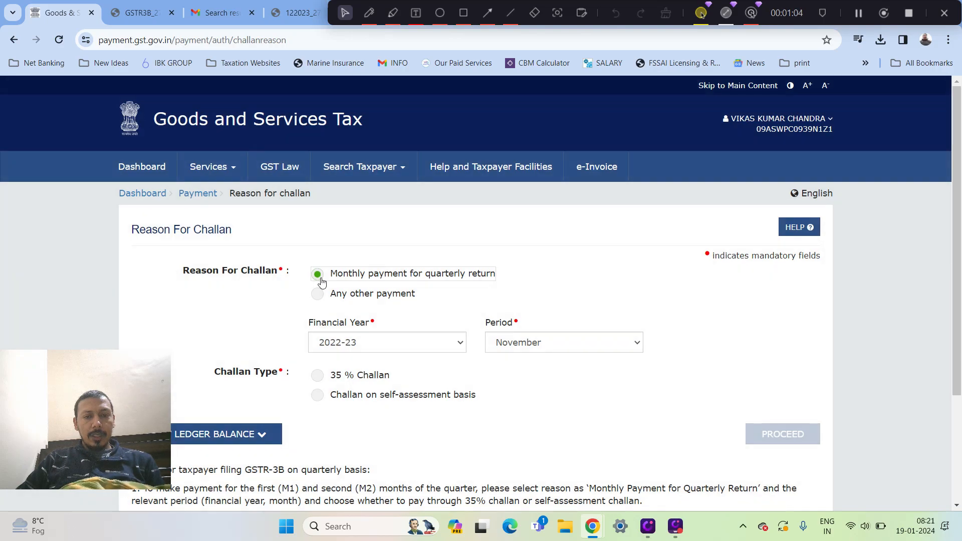
click(355, 346)
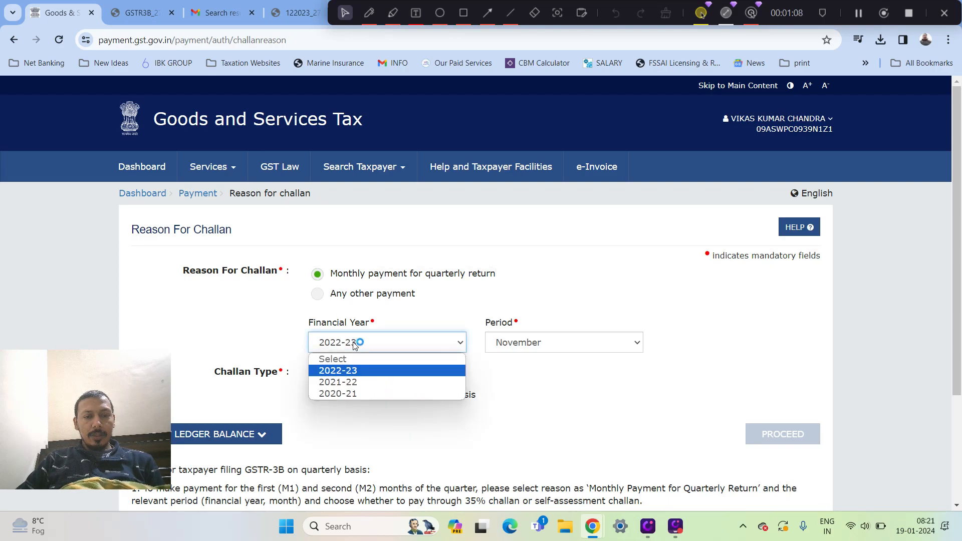
click(354, 383)
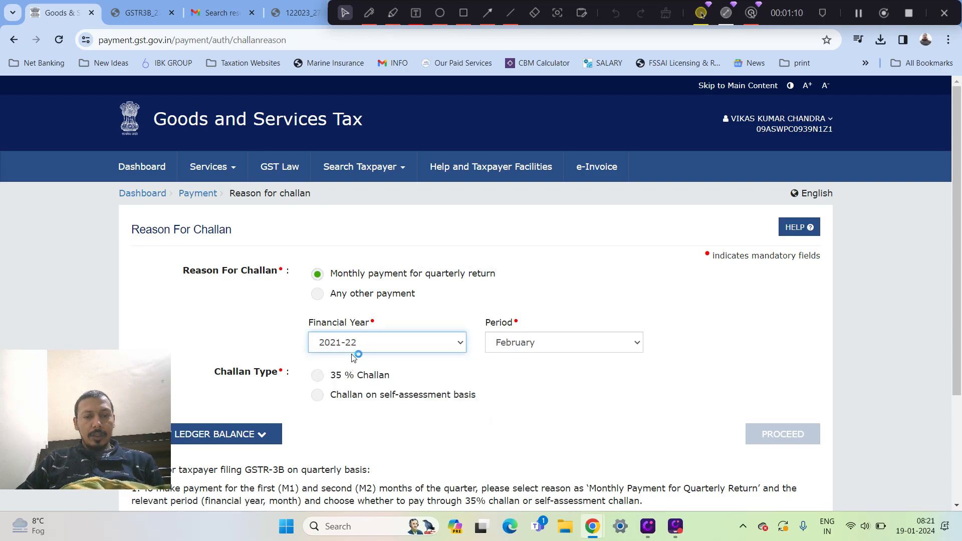
click(354, 345)
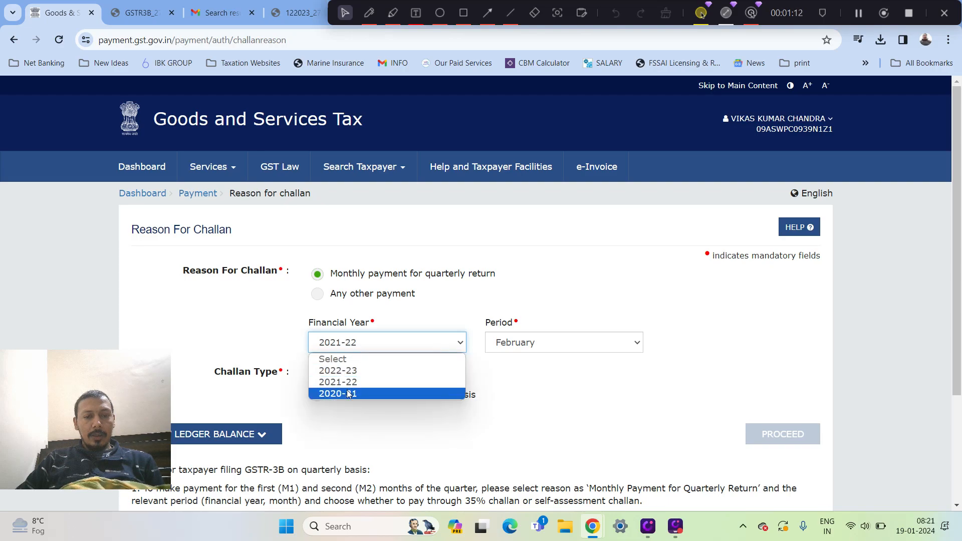
click(350, 393)
click(357, 350)
click(352, 372)
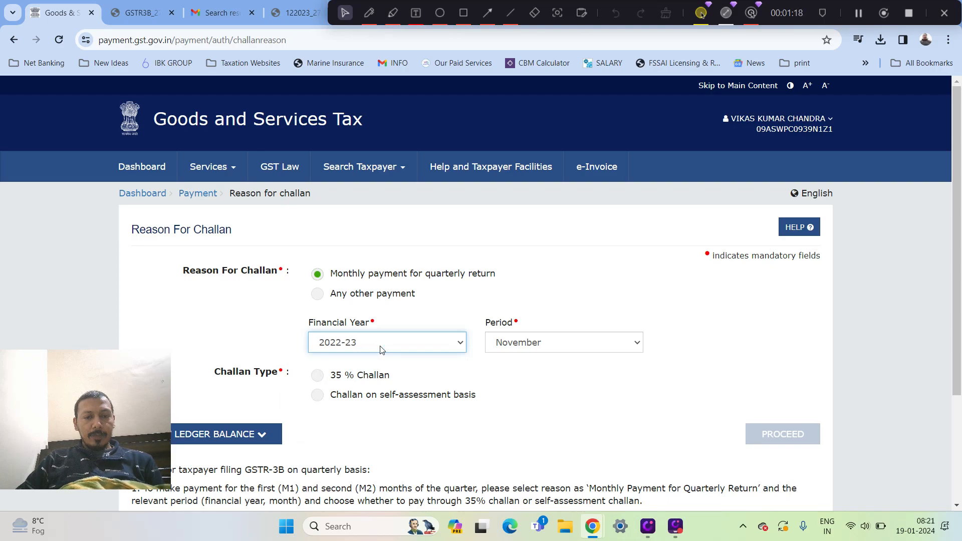
Check the financial year and period options, and try the self-assessment and 35 % challan types
click(382, 350)
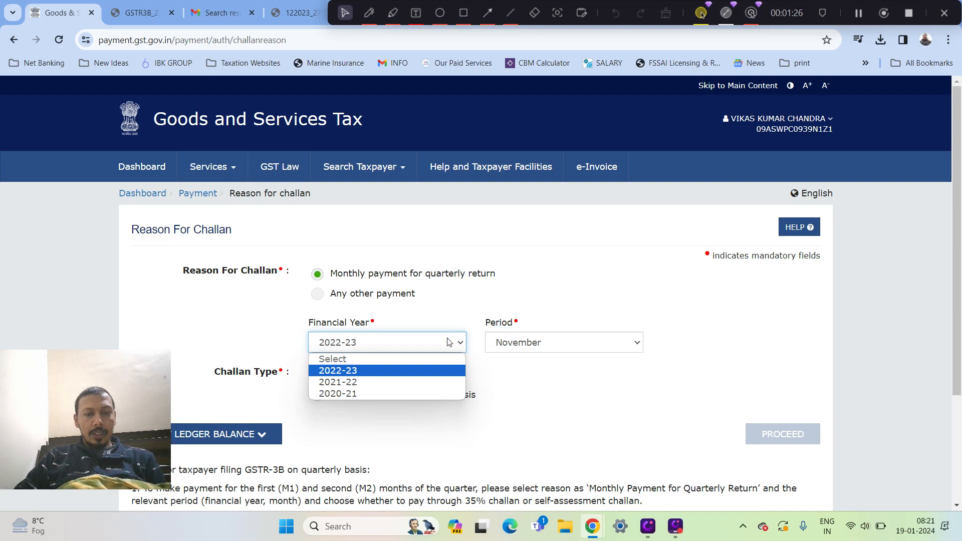
click(552, 345)
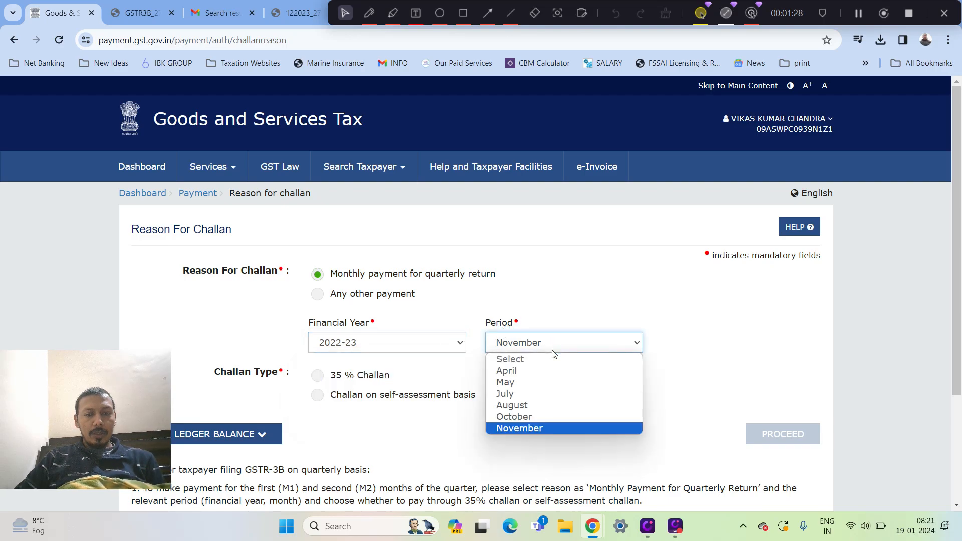
click(589, 300)
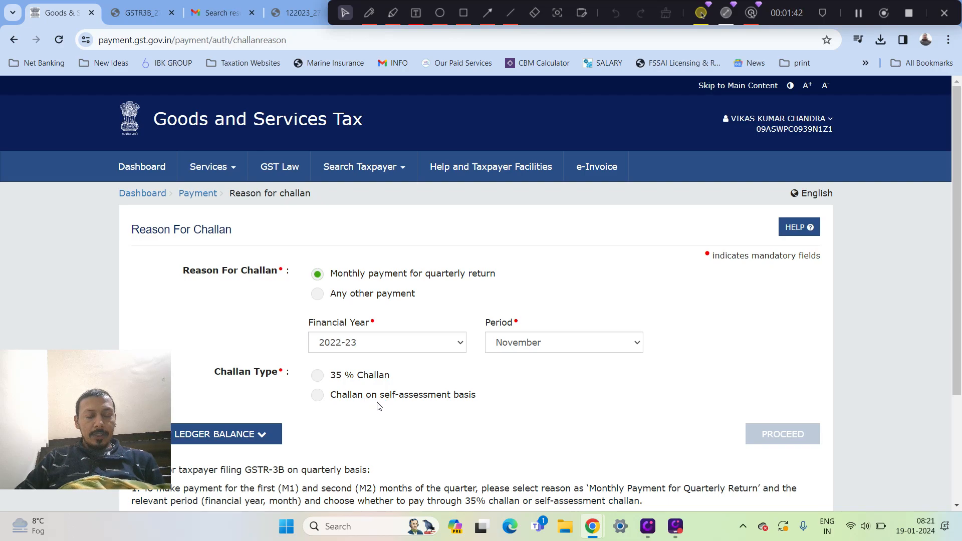
click(323, 396)
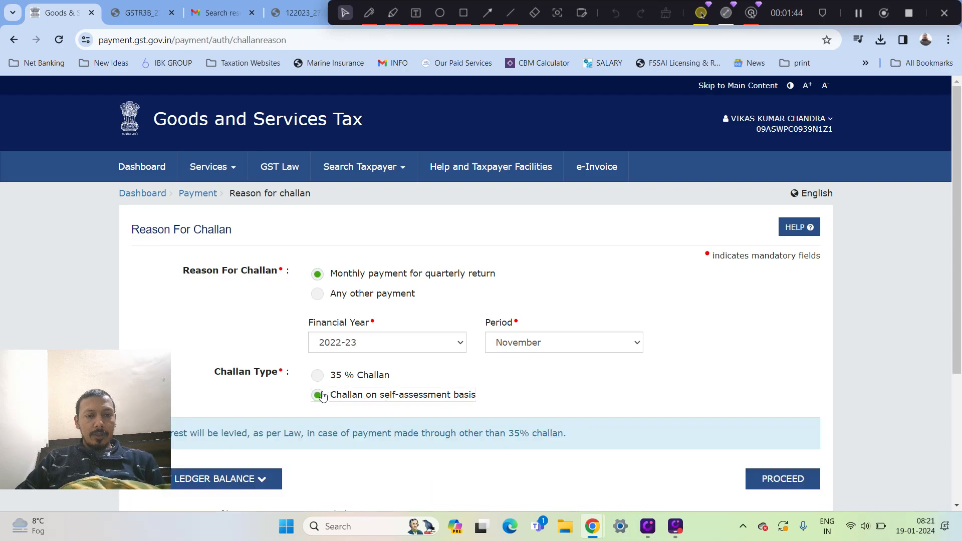
click(318, 382)
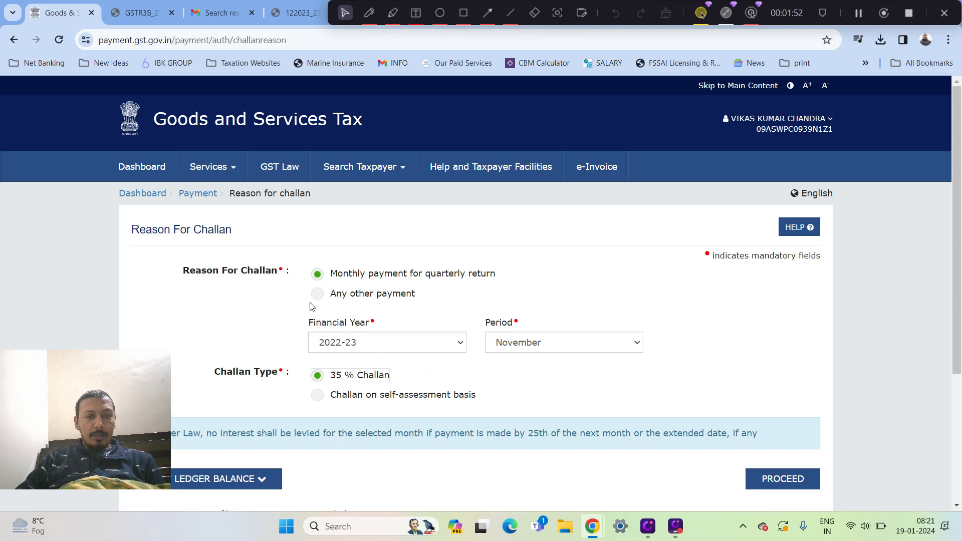
Set the challan reason to any other payment, expand the ledger balance for reference, and proceed to challan creation
click(329, 298)
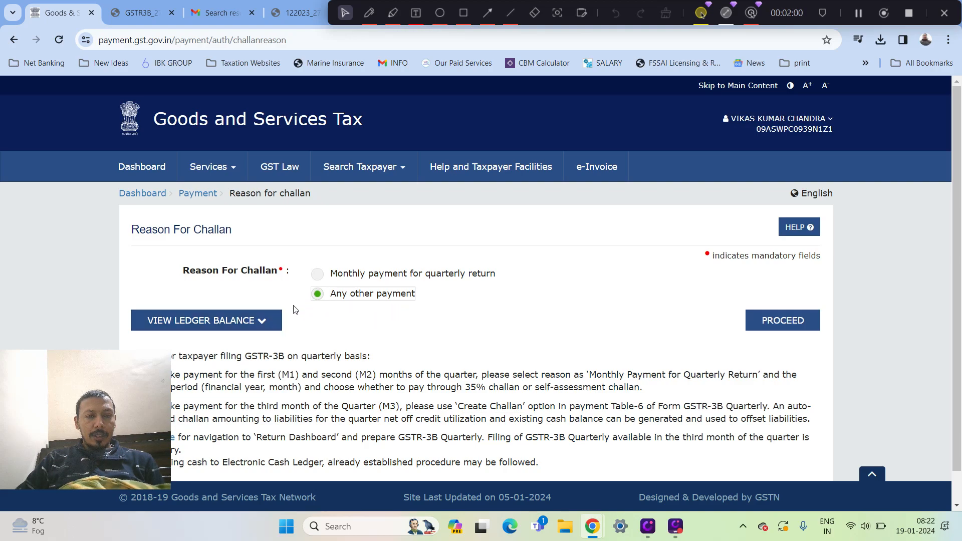
click(273, 325)
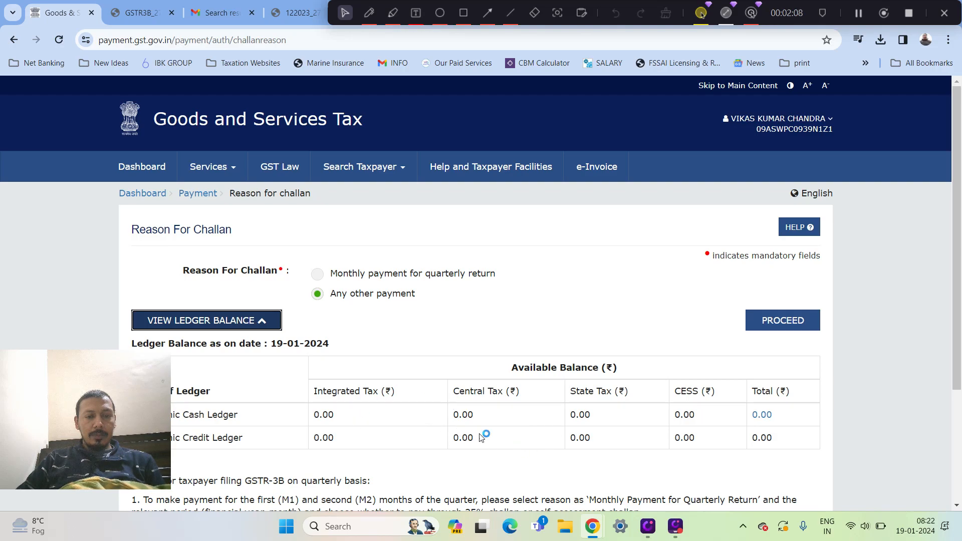
drag(105, 402, 125, 439)
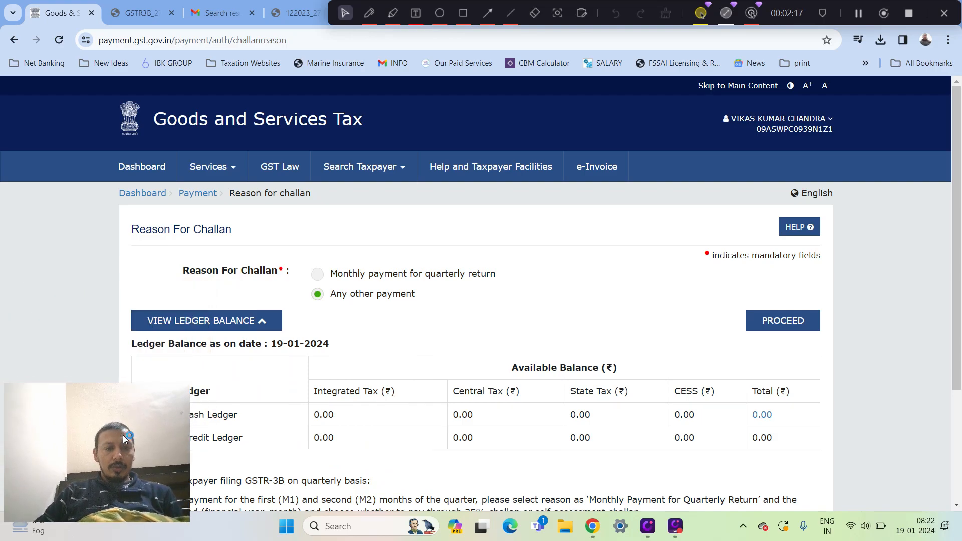
click(794, 329)
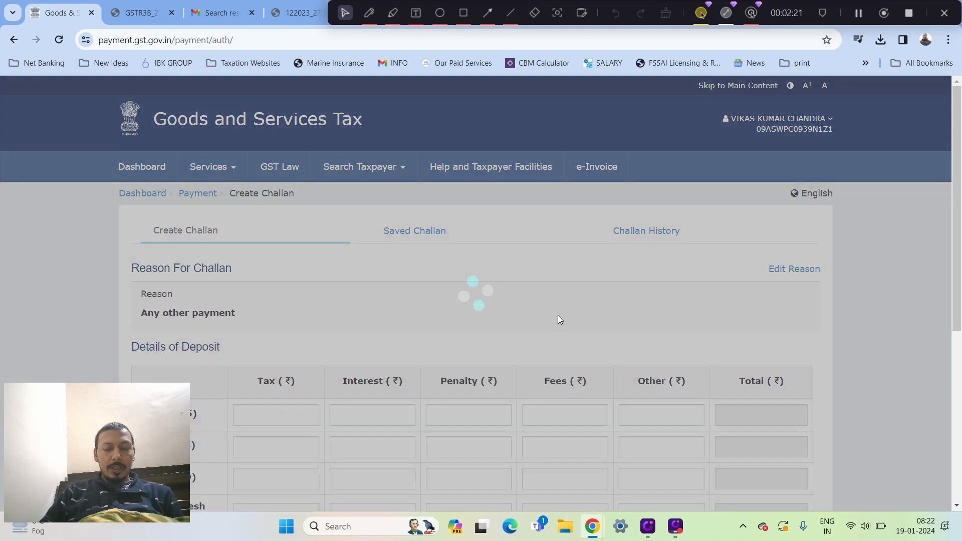
Review the deposit details form and set the challan's payment mode to E-Payment
scroll(560, 319, down, 6)
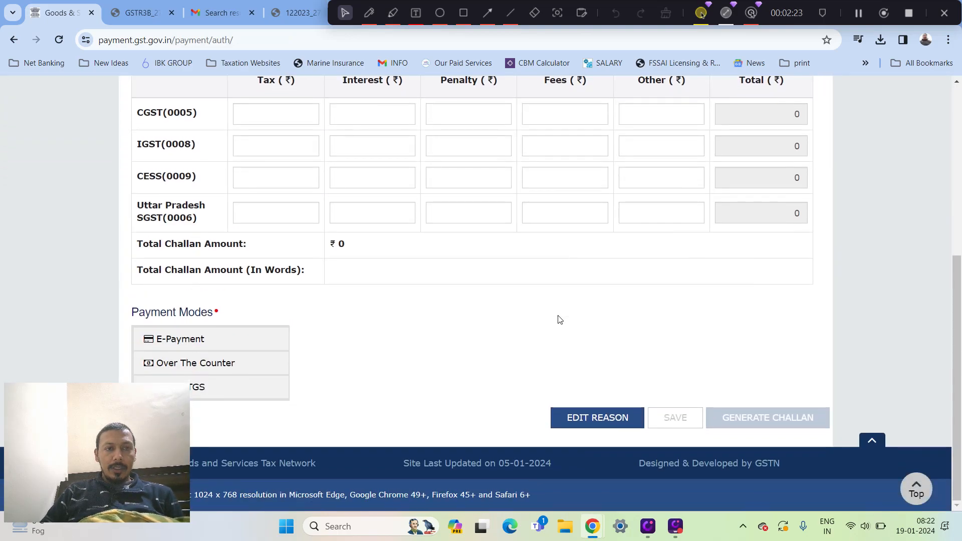
scroll(560, 320, up, 1)
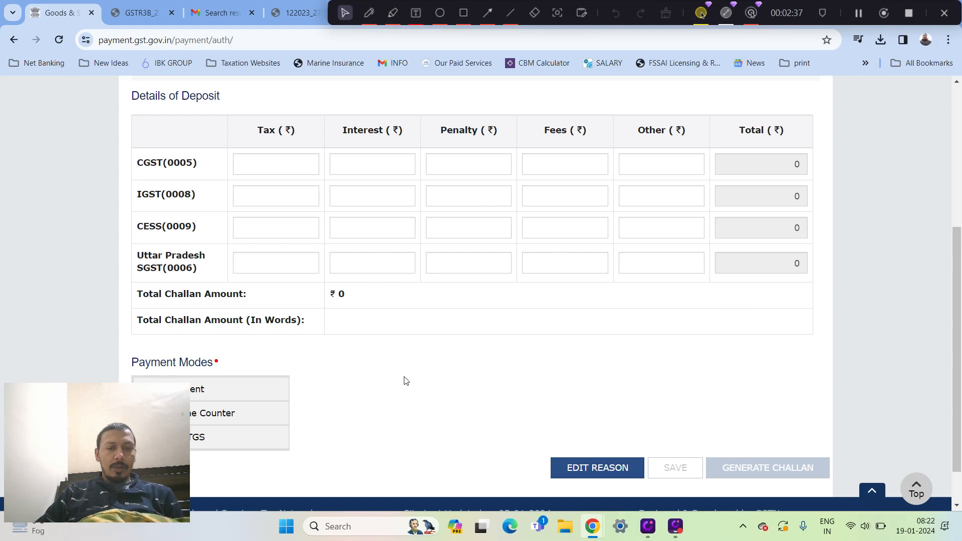
scroll(403, 381, down, 1)
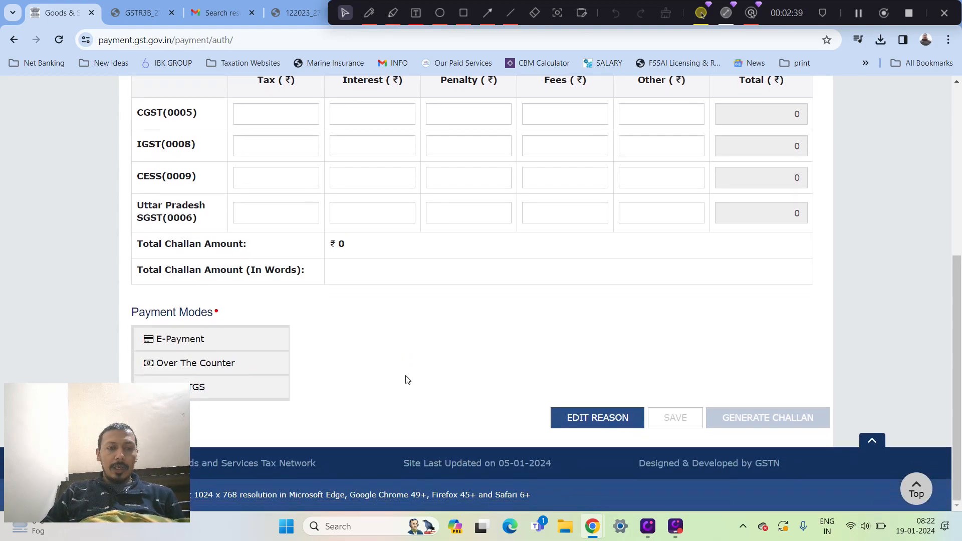
drag(71, 416, 51, 455)
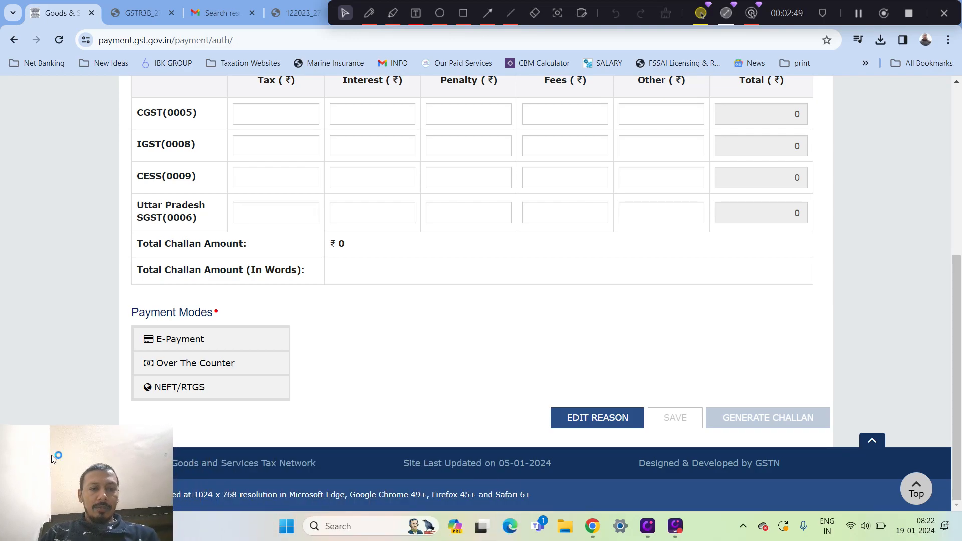
click(214, 342)
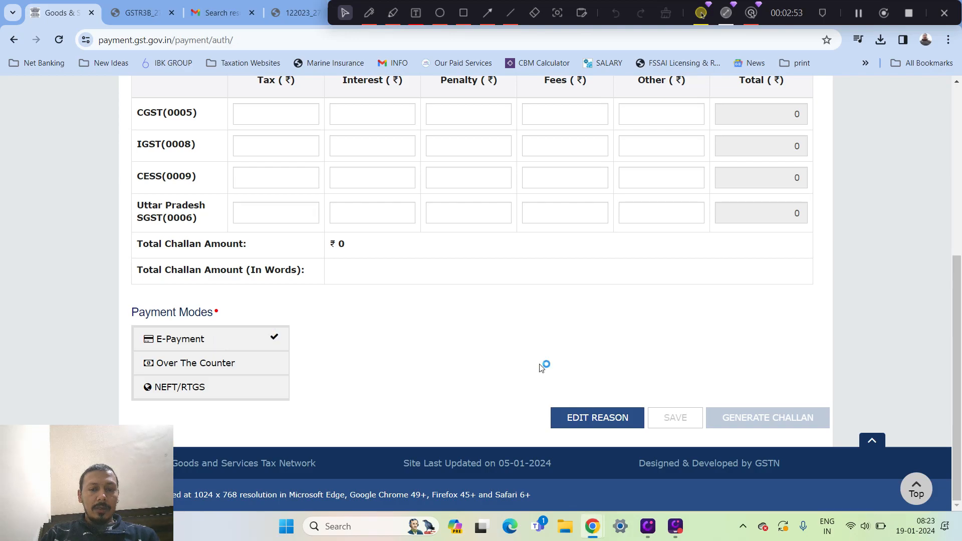
Enter a tax amount of ₹1 each for IGST, CGST and Uttar Pradesh SGST, and generate the challan
click(296, 155)
text(1)
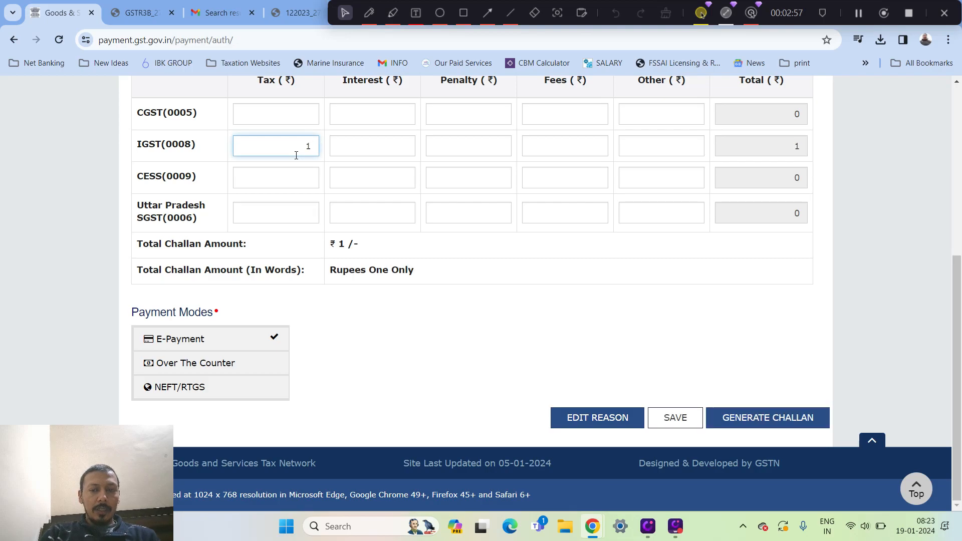
click(558, 355)
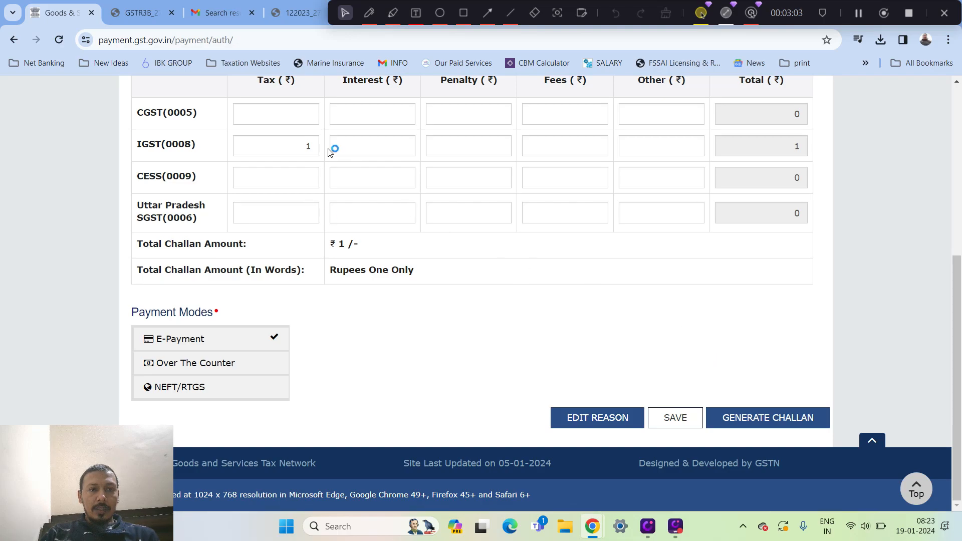
click(304, 119)
text(1)
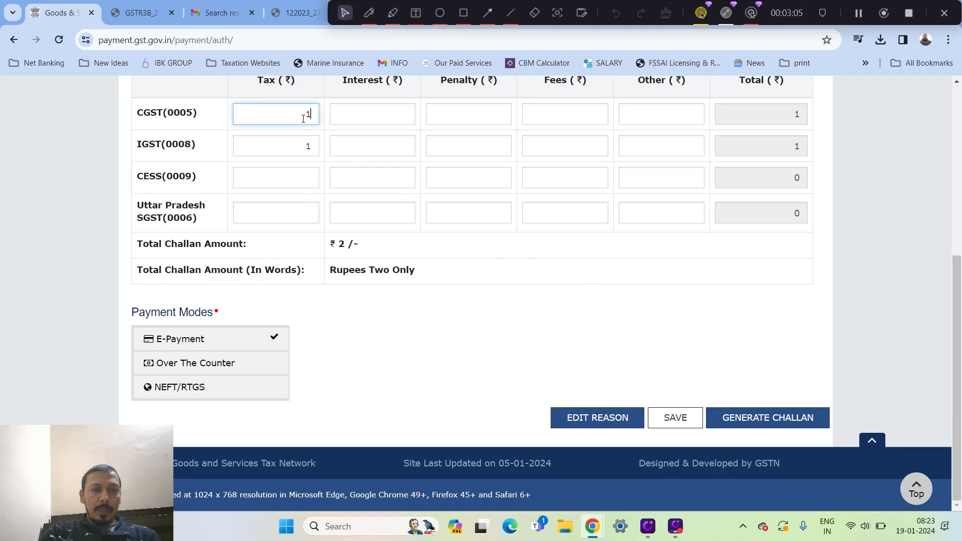
click(302, 218)
text(1)
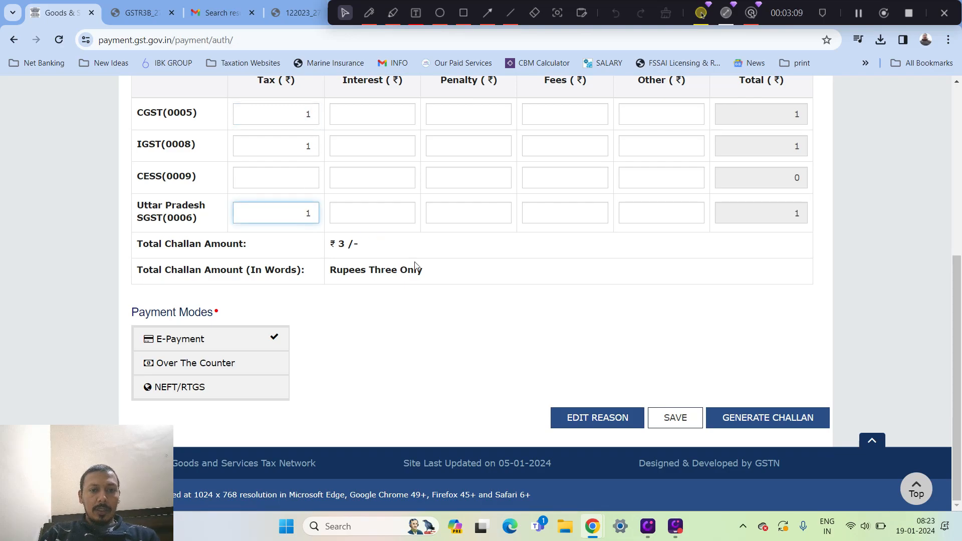
click(462, 303)
click(765, 420)
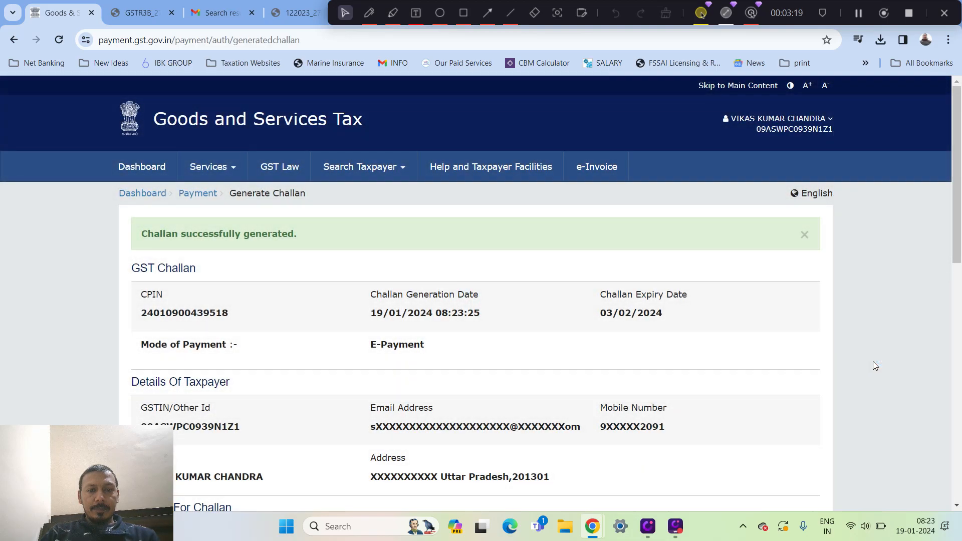
Review the generated challan, check the Preferred Banks option, and set the mode of e-payment to Net Banking
scroll(873, 362, down, 3)
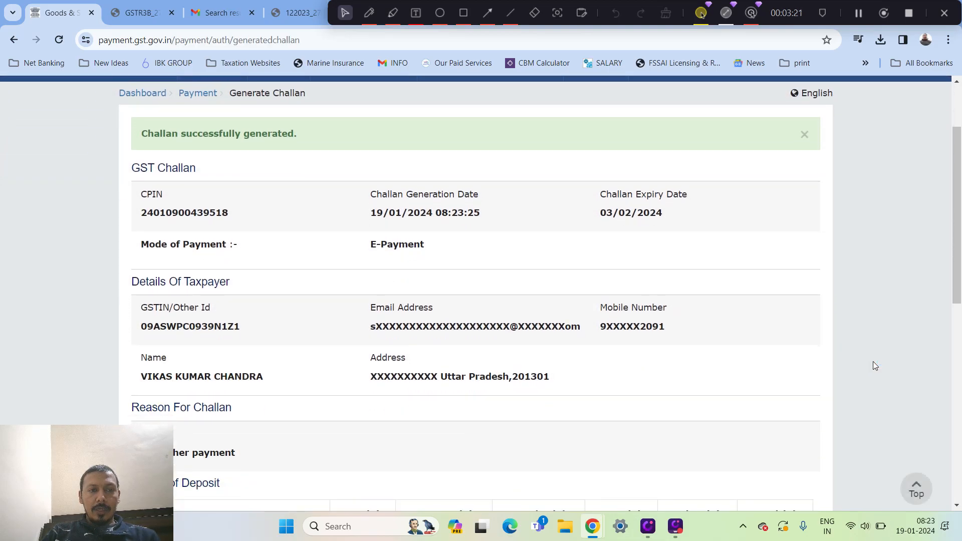
scroll(873, 362, down, 1)
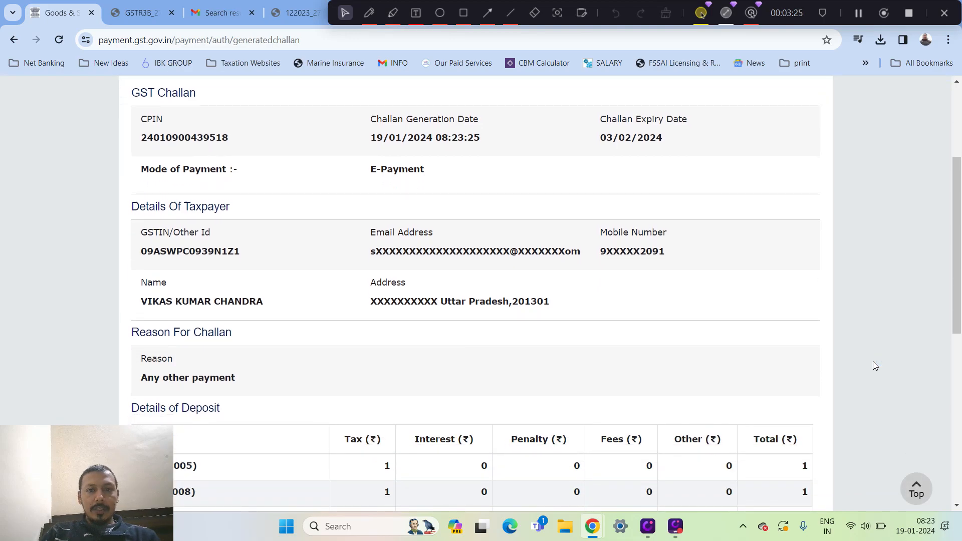
scroll(874, 362, down, 3)
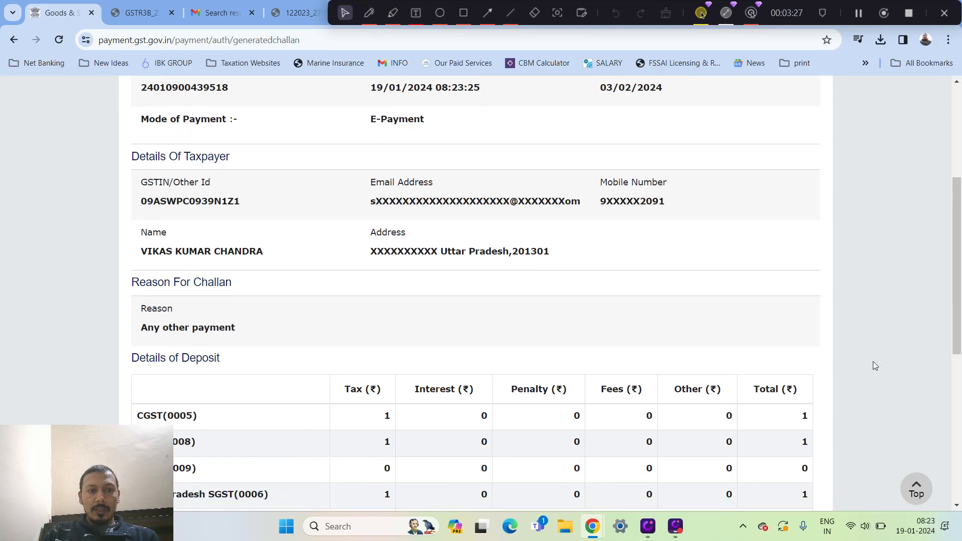
scroll(873, 362, down, 4)
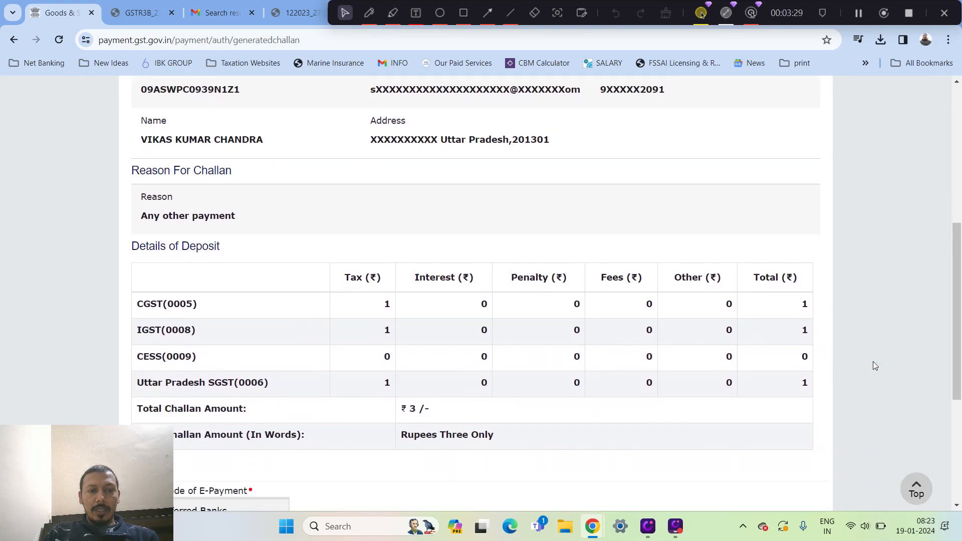
scroll(874, 362, down, 1)
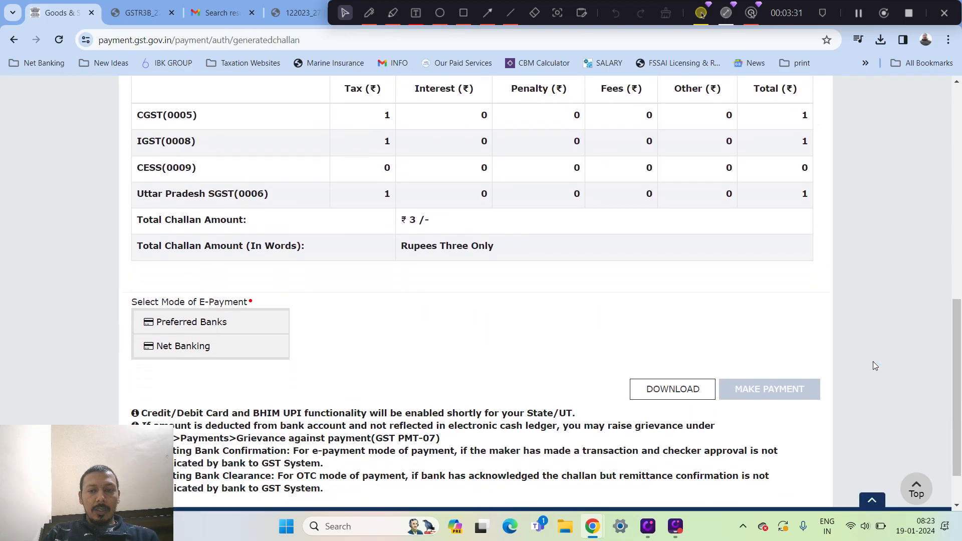
click(273, 328)
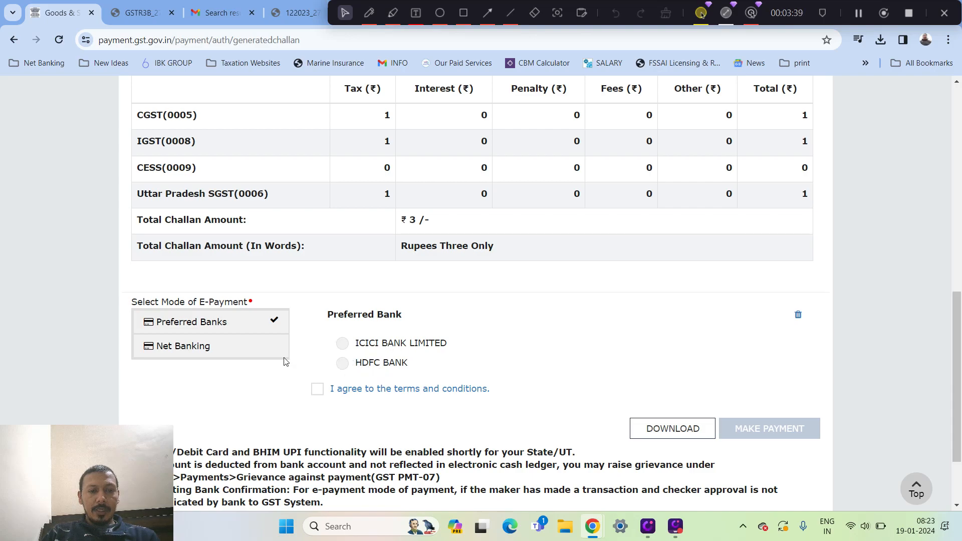
click(255, 346)
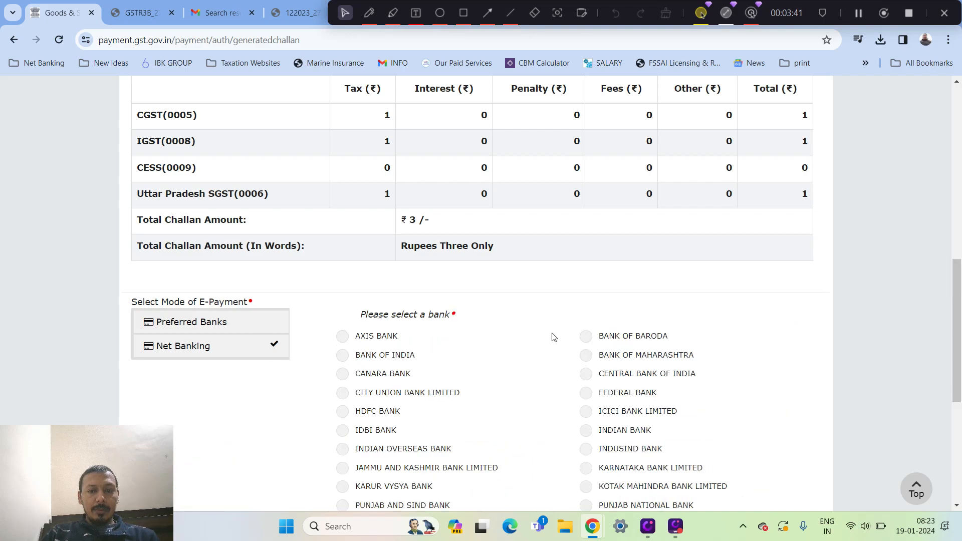
Select IDBI Bank, switch the choice to ICICI Bank Limited, and try to make the payment without accepting the terms
scroll(734, 326, down, 2)
scroll(734, 326, down, 3)
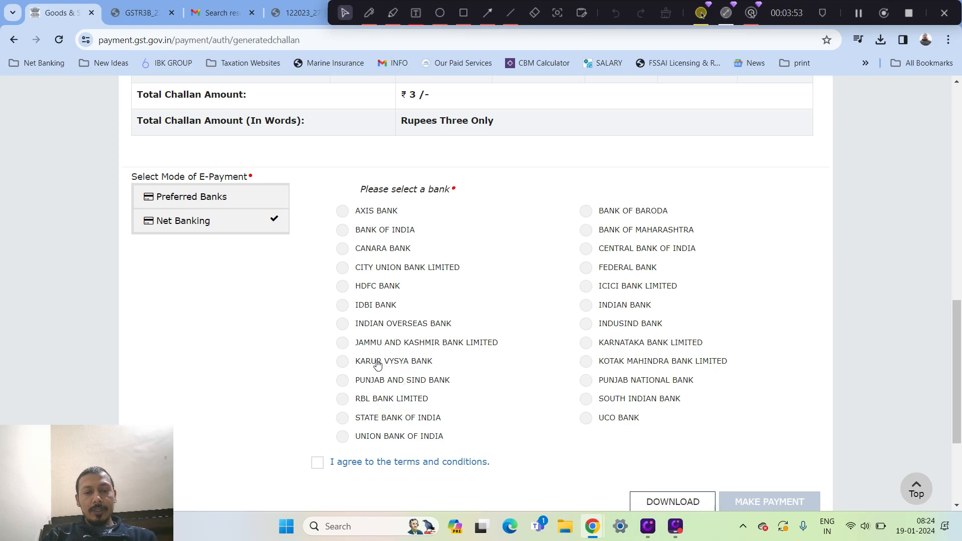
click(343, 305)
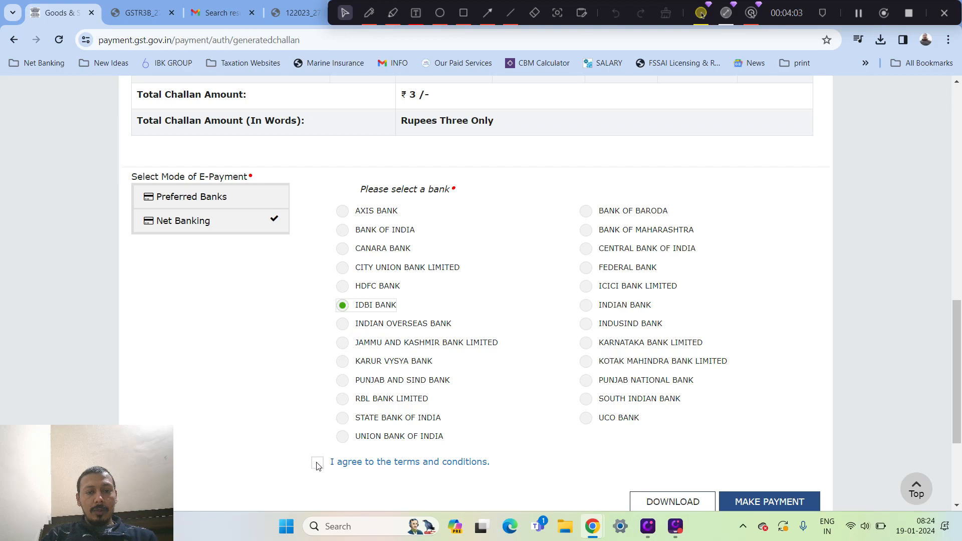
click(598, 288)
click(744, 503)
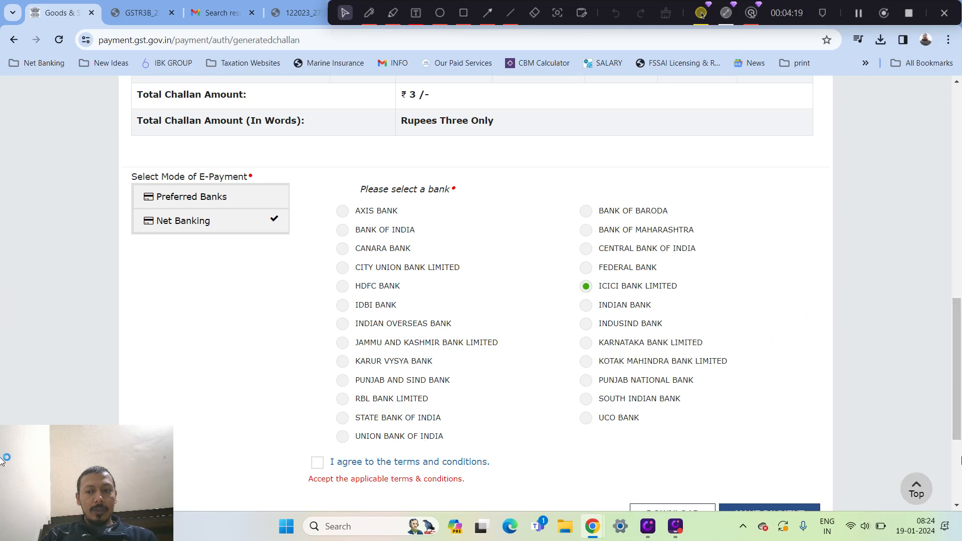
Accept the terms and conditions and proceed to make the challan payment through ICICI Bank Limited
scroll(817, 351, down, 3)
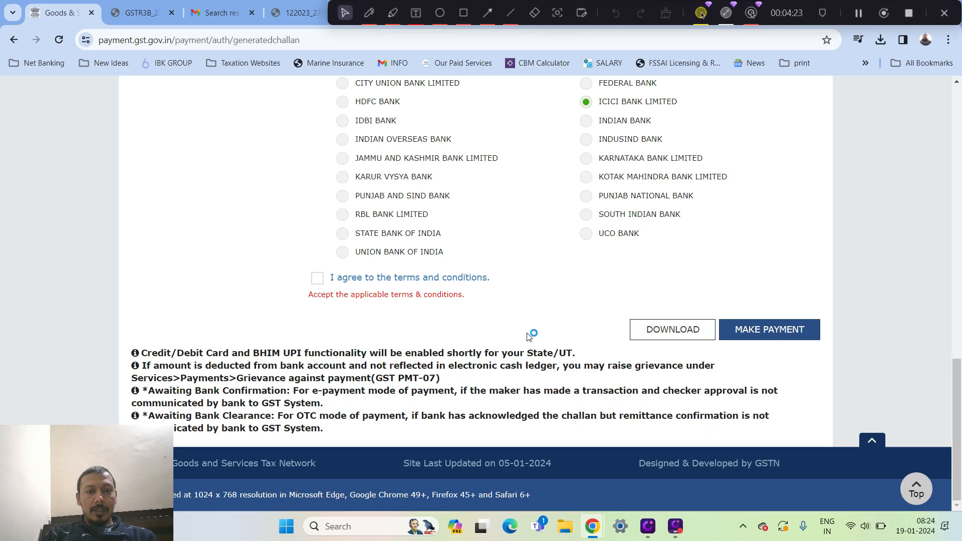
click(318, 279)
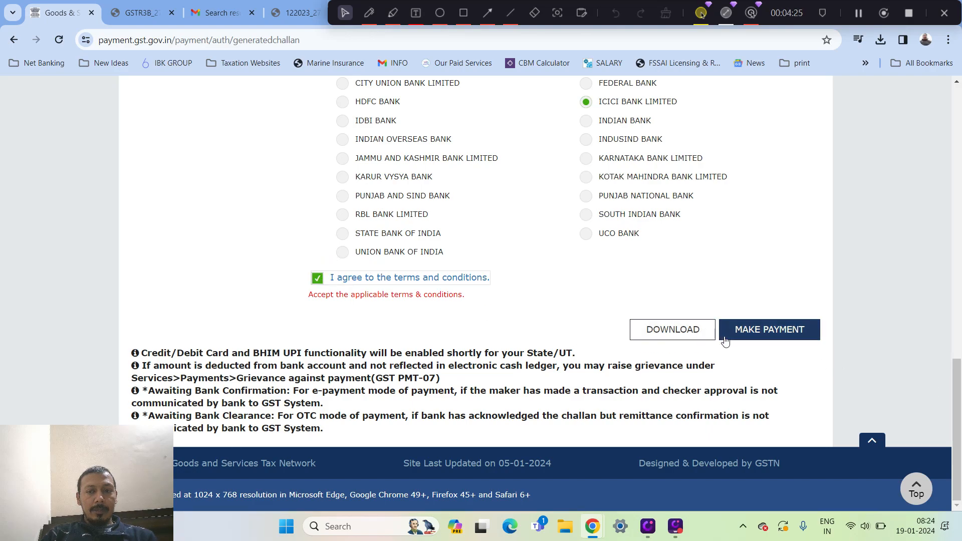
click(785, 336)
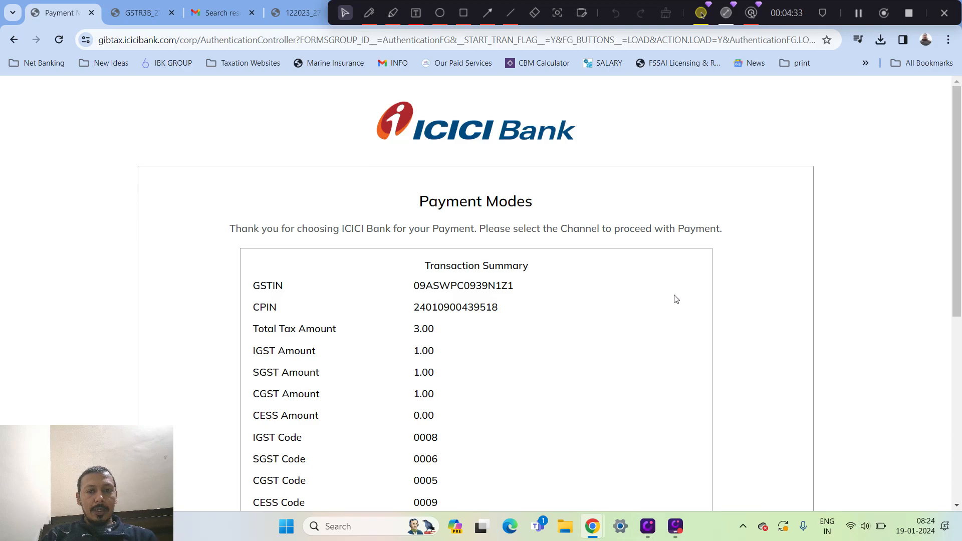
Review ICICI Bank's transaction summary and payment channels, and choose the interface user option
scroll(4, 404, down, 6)
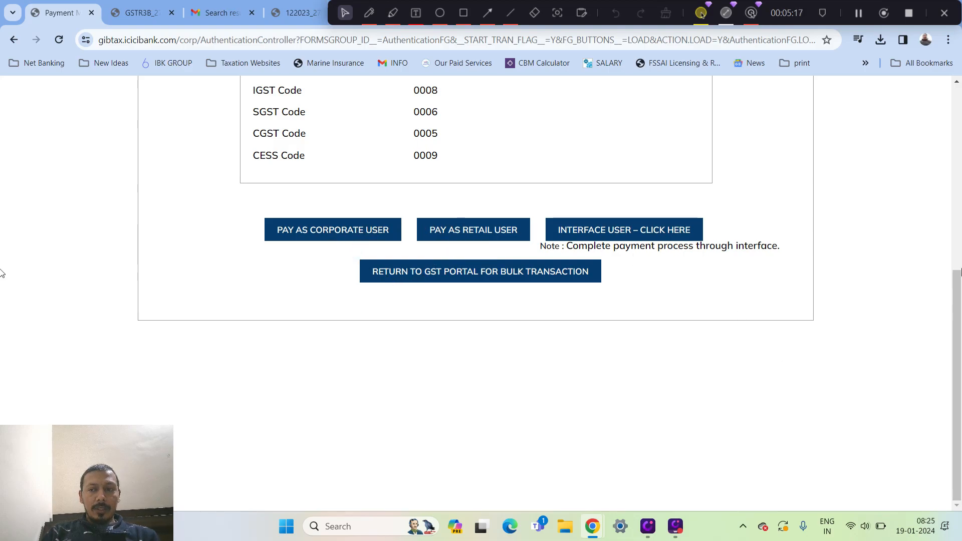
click(961, 182)
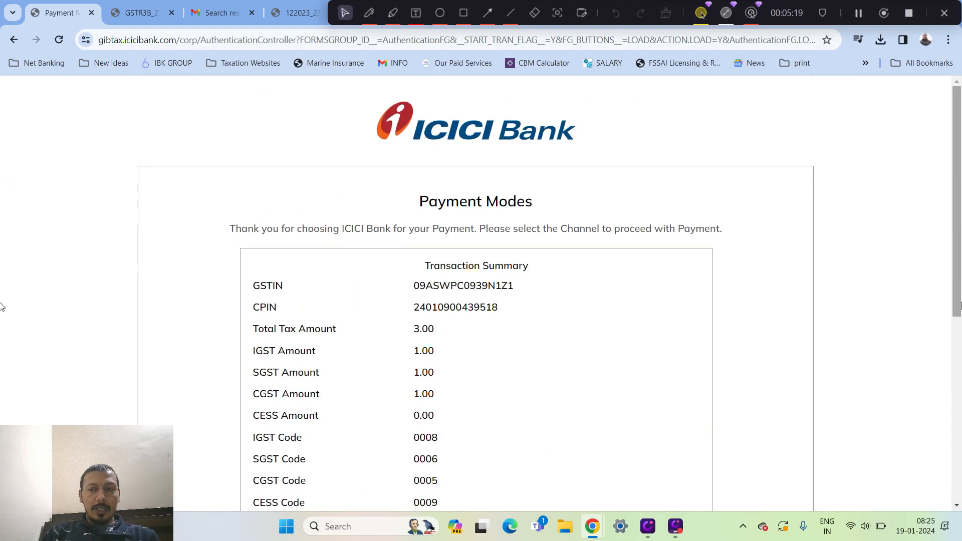
scroll(2, 326, down, 7)
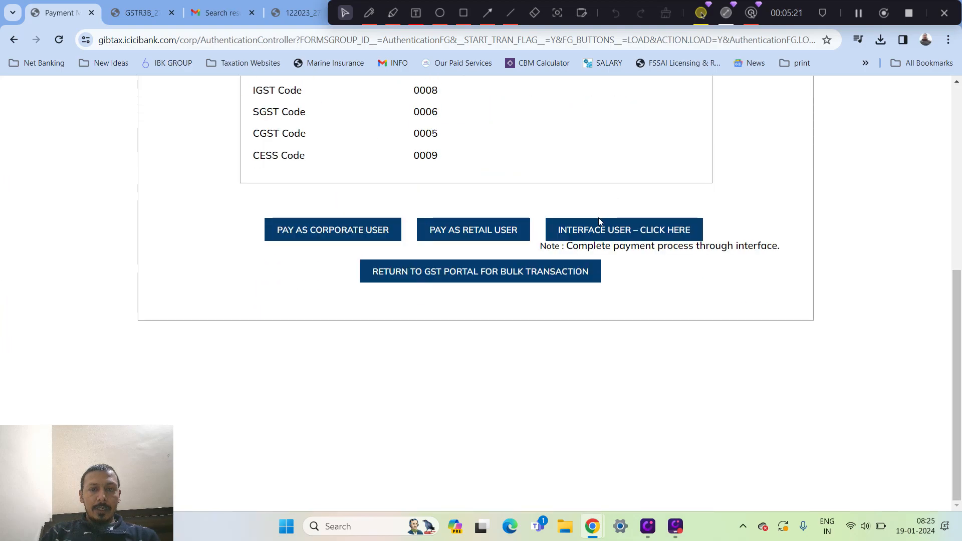
click(589, 232)
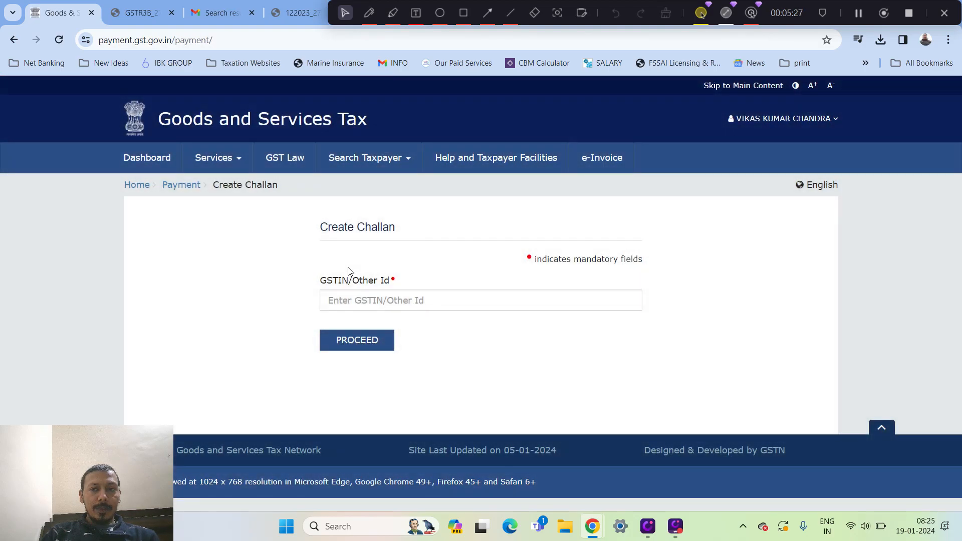
click(361, 304)
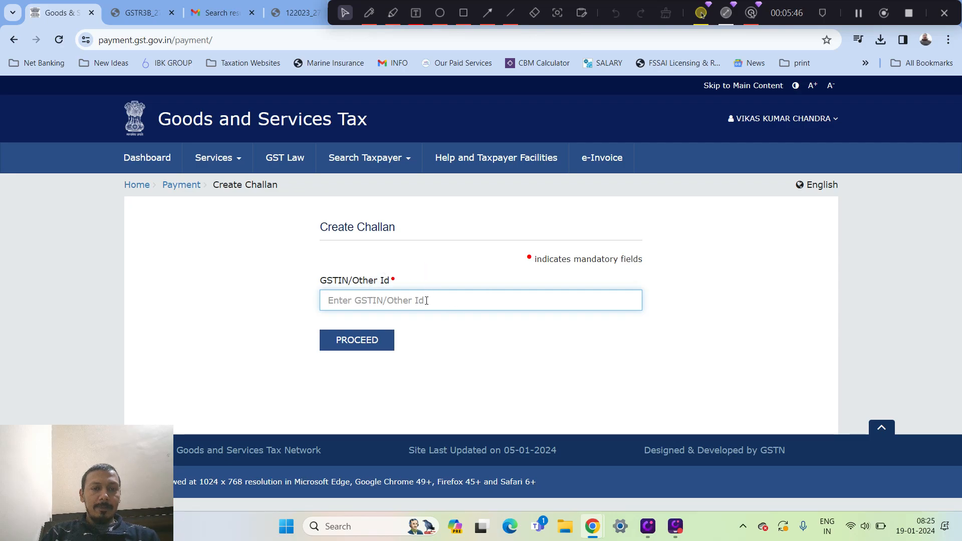
Open the detailed Electronic Cash Ledger page, and check the Payment towards Demand page
click(230, 168)
mouse_move(225, 188)
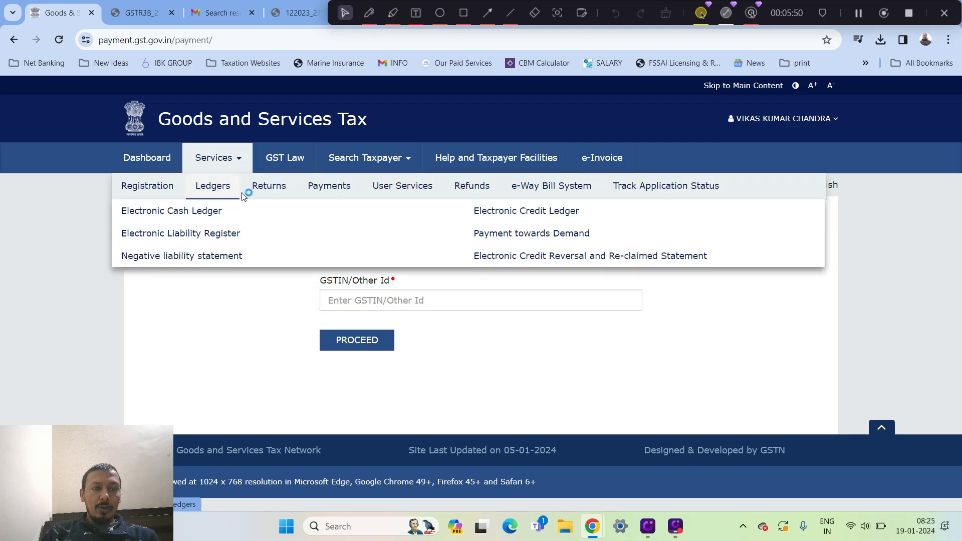
mouse_move(255, 196)
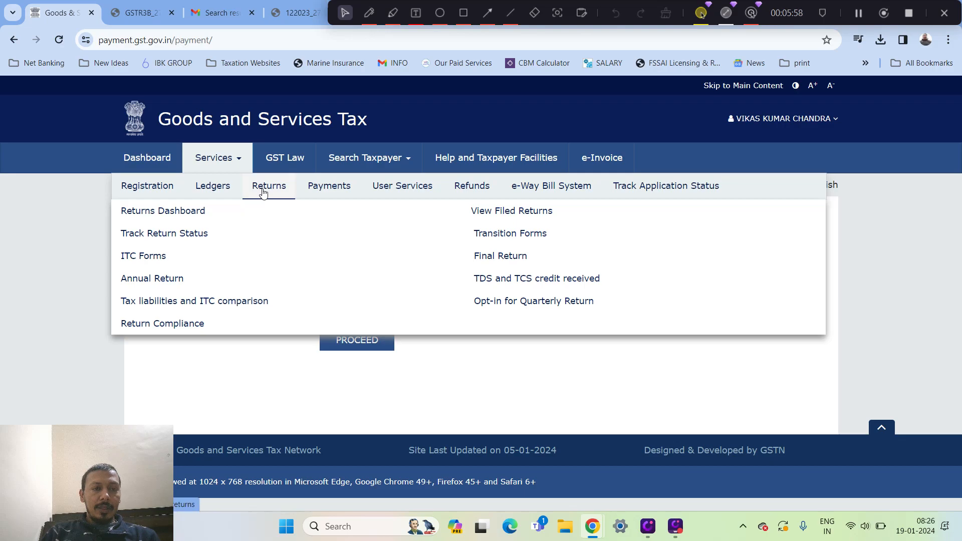
mouse_move(331, 189)
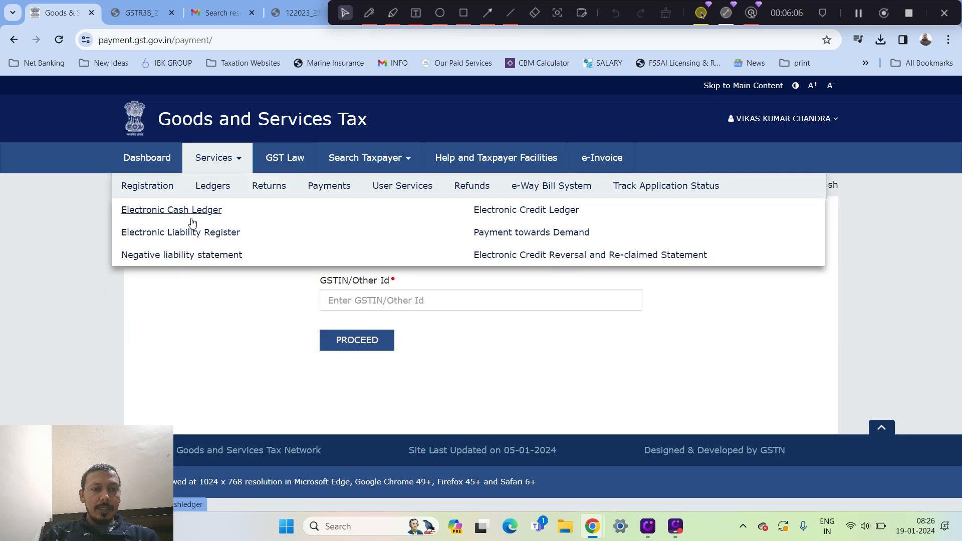
click(192, 221)
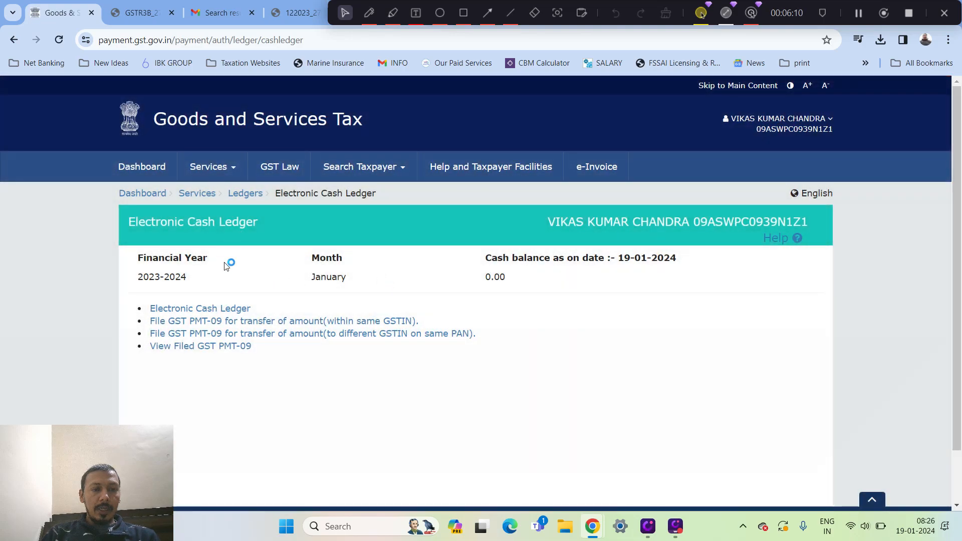
click(200, 309)
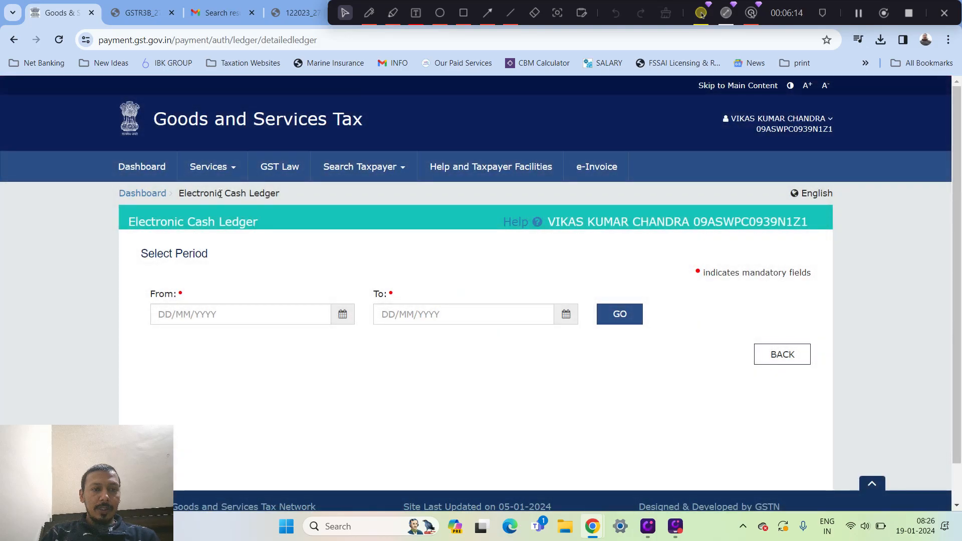
mouse_move(208, 195)
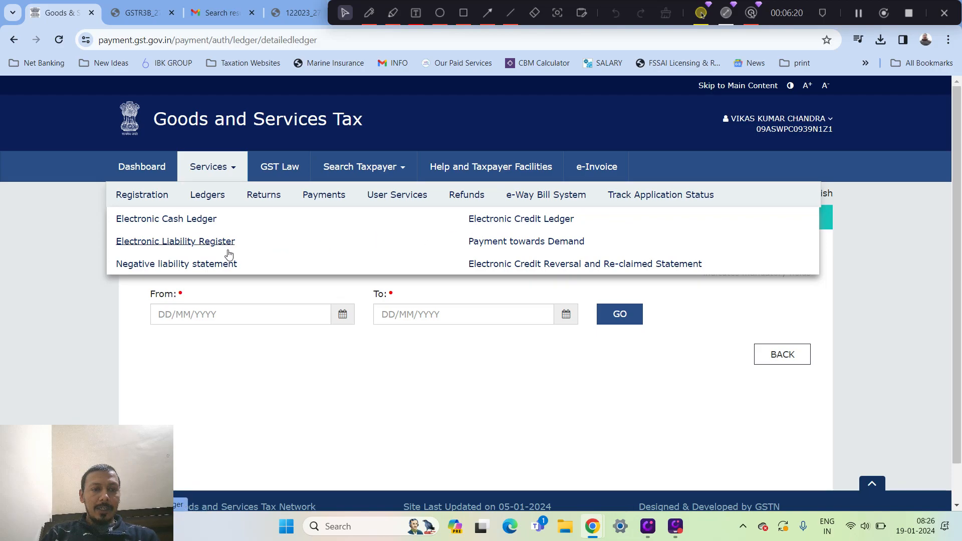
click(498, 248)
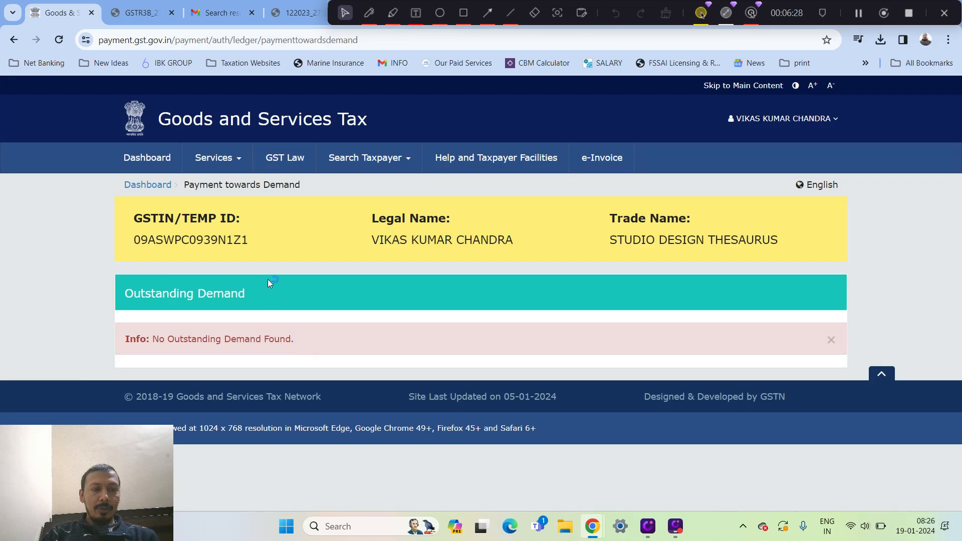
Look through the returns services and open the View Filed Returns page
click(212, 159)
click(269, 188)
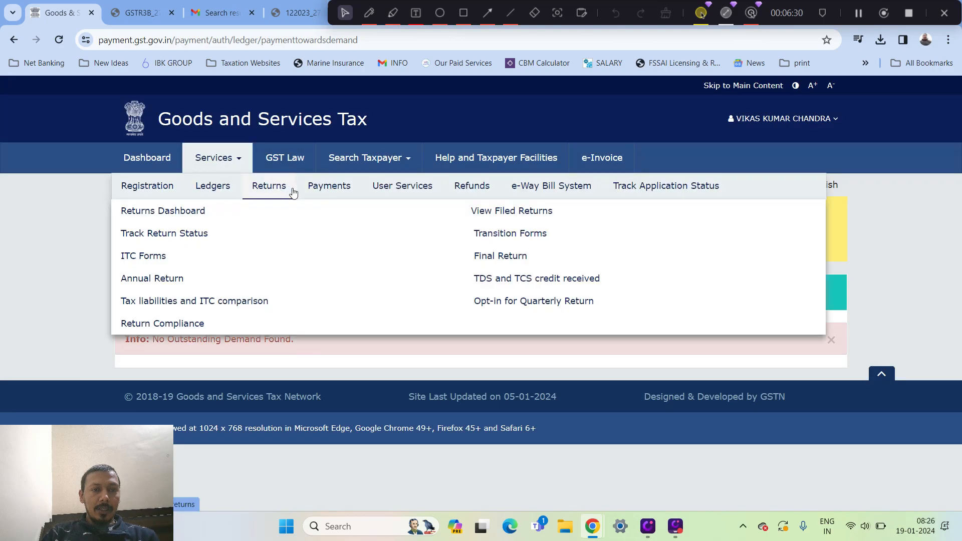
click(179, 257)
click(182, 212)
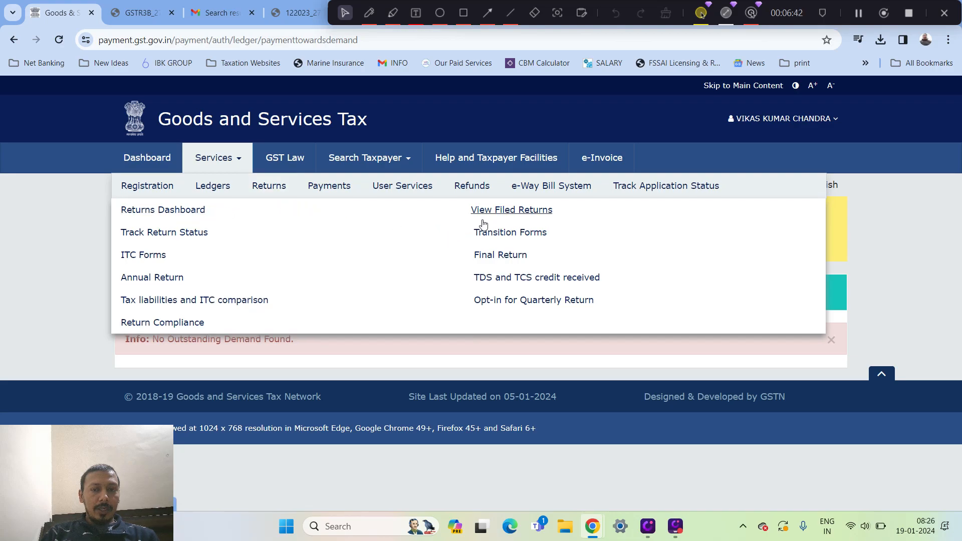
click(496, 211)
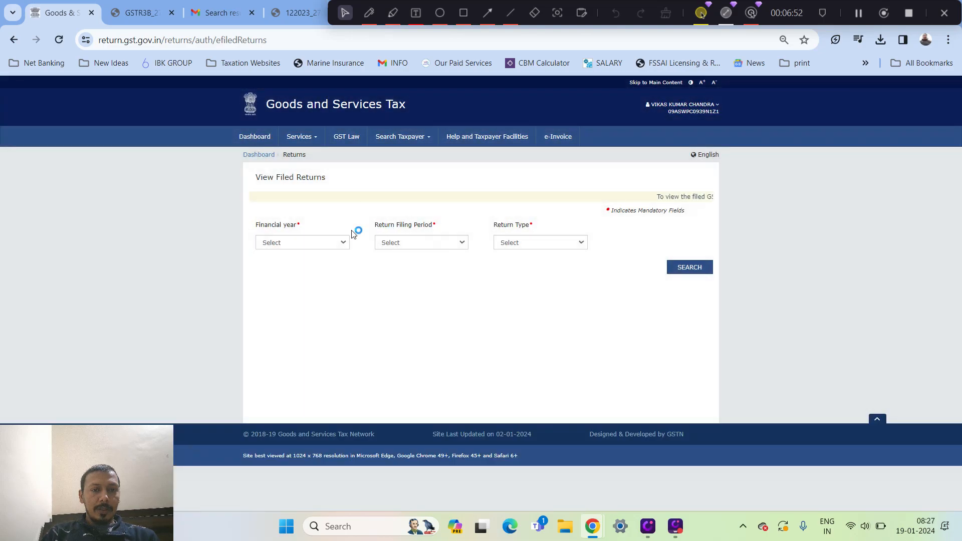
Search the filed returns for financial year 2021-22, Monthly filing period, month March and return type GSTR-1/IFF
click(321, 242)
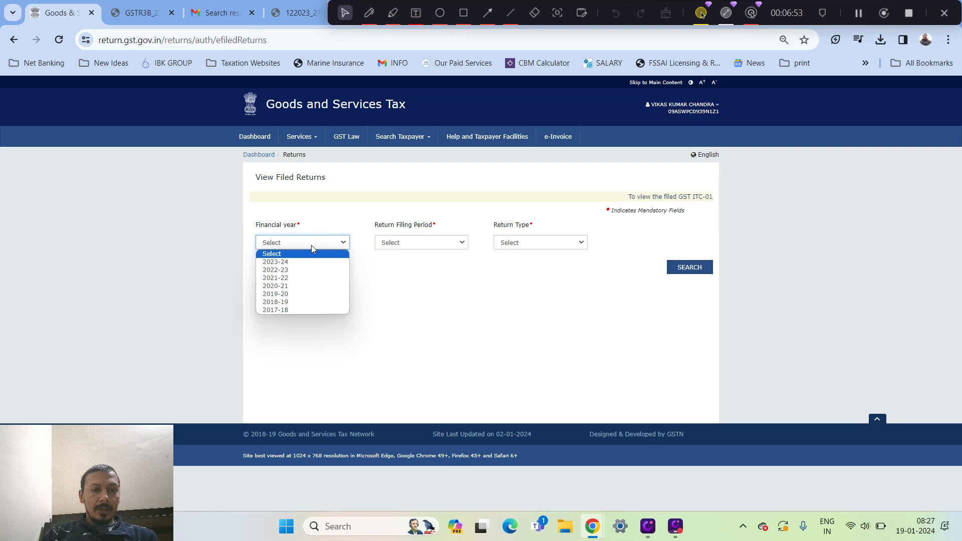
click(285, 278)
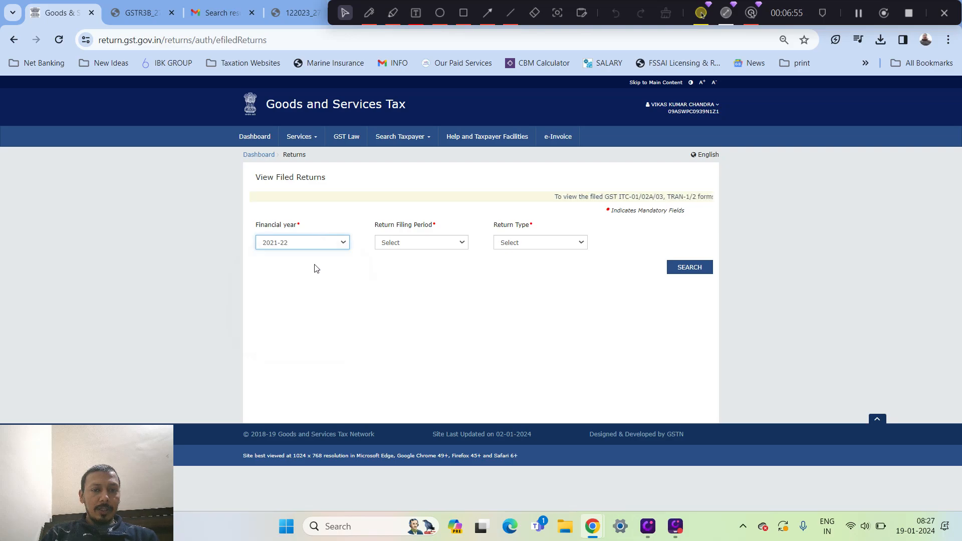
click(416, 245)
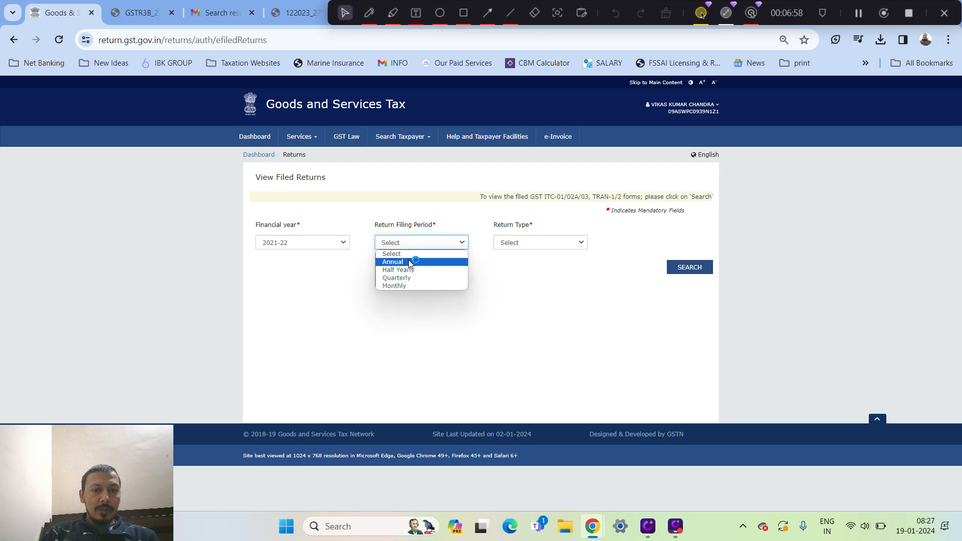
click(396, 286)
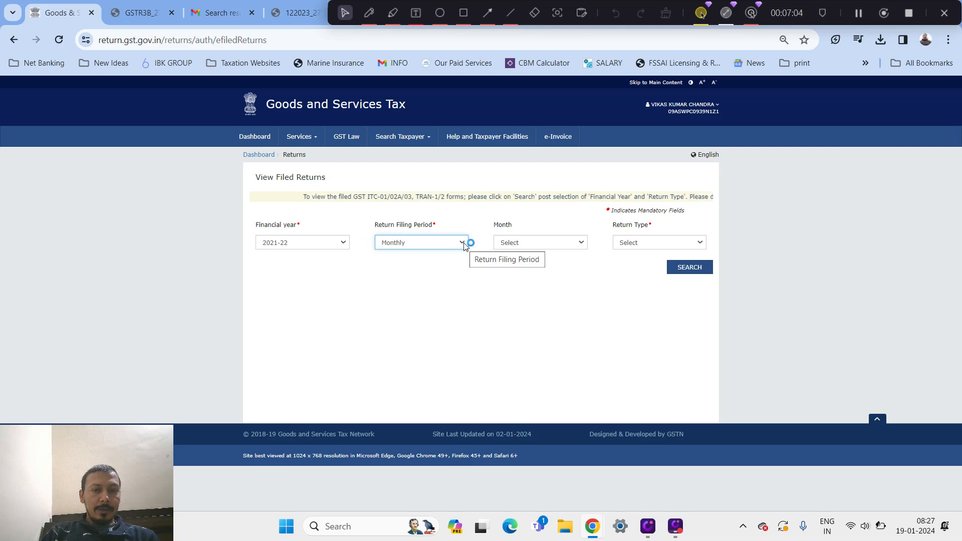
click(532, 245)
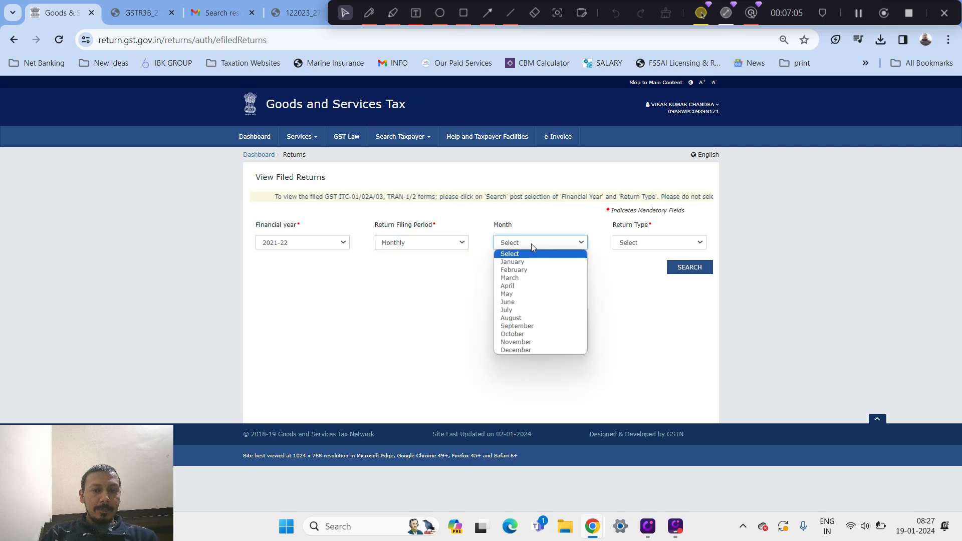
click(523, 279)
click(660, 243)
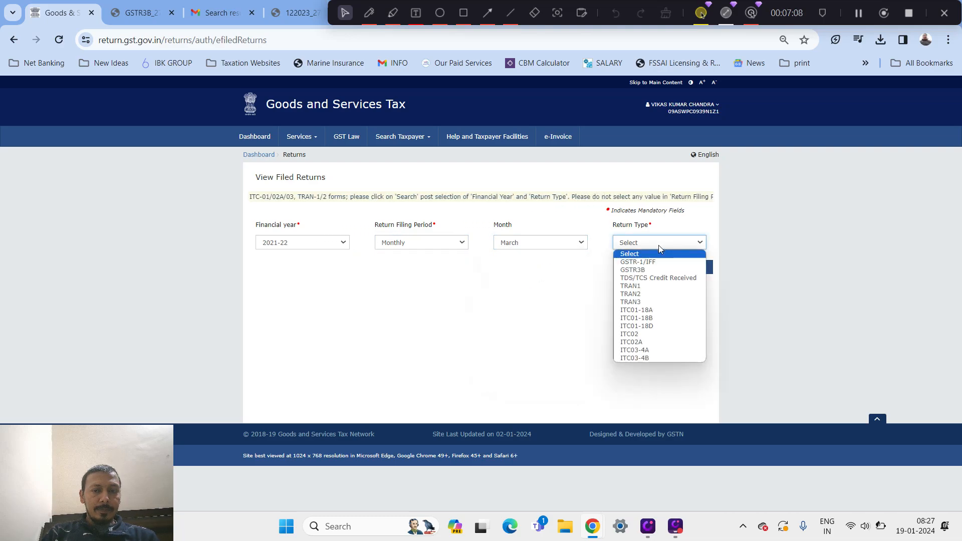
click(655, 262)
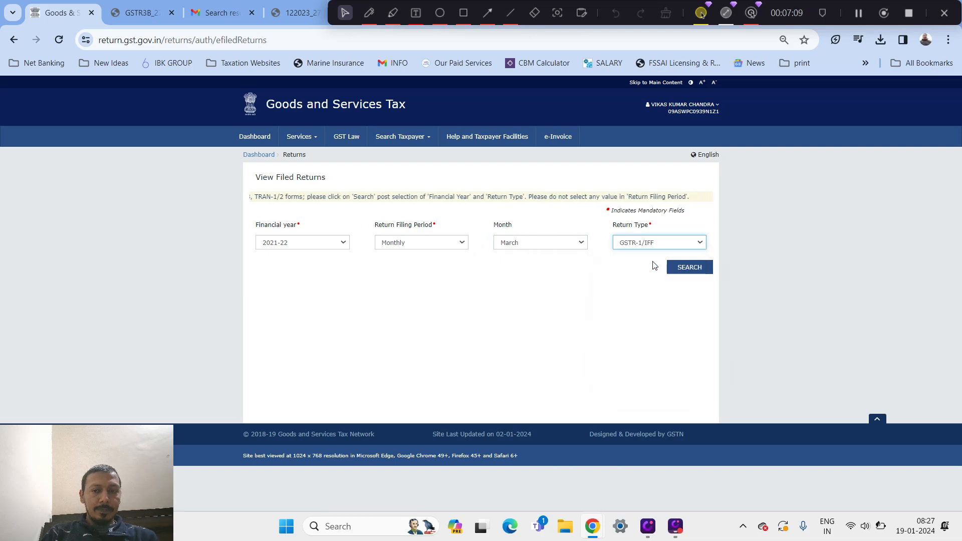
click(684, 268)
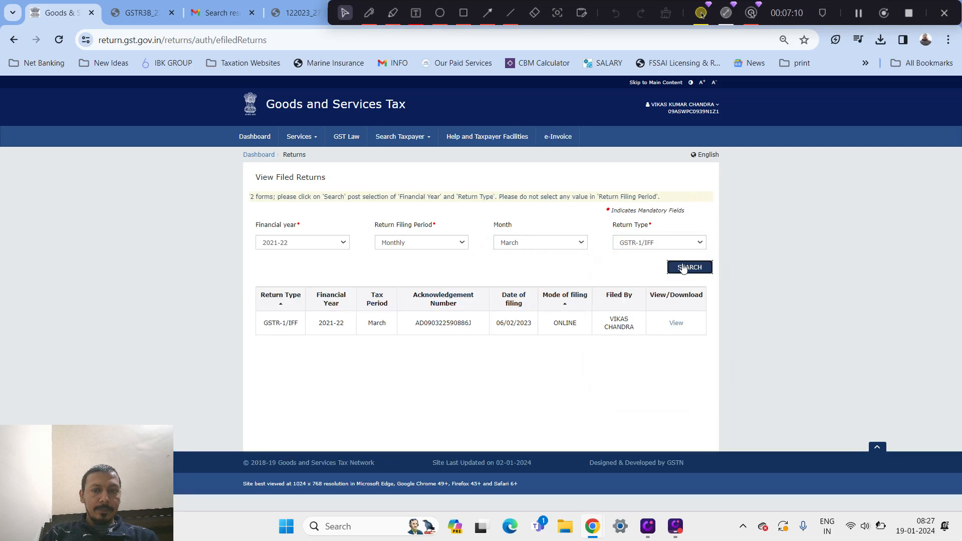
Open the filed March 2021-22 GSTR-1, view its consolidated summary and download it as a PDF
click(676, 324)
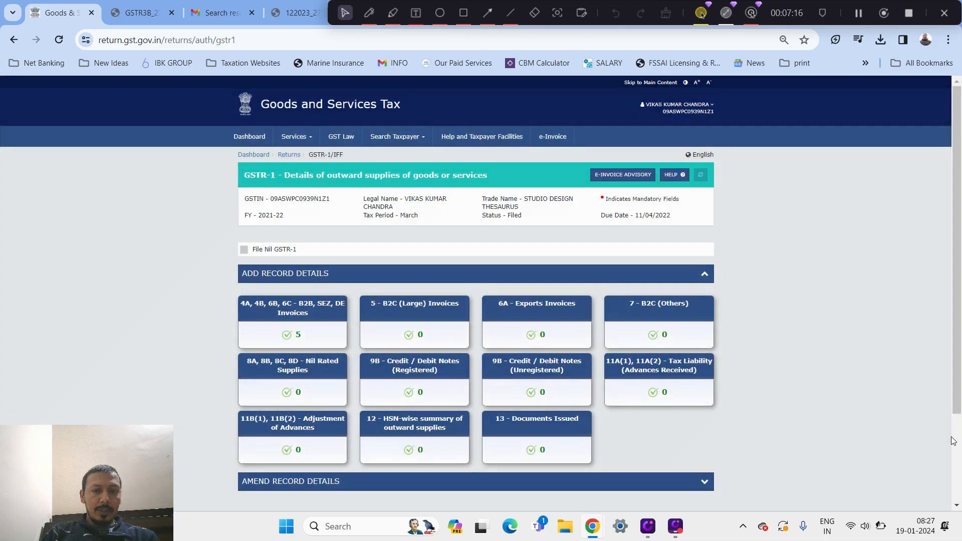
scroll(747, 412, down, 3)
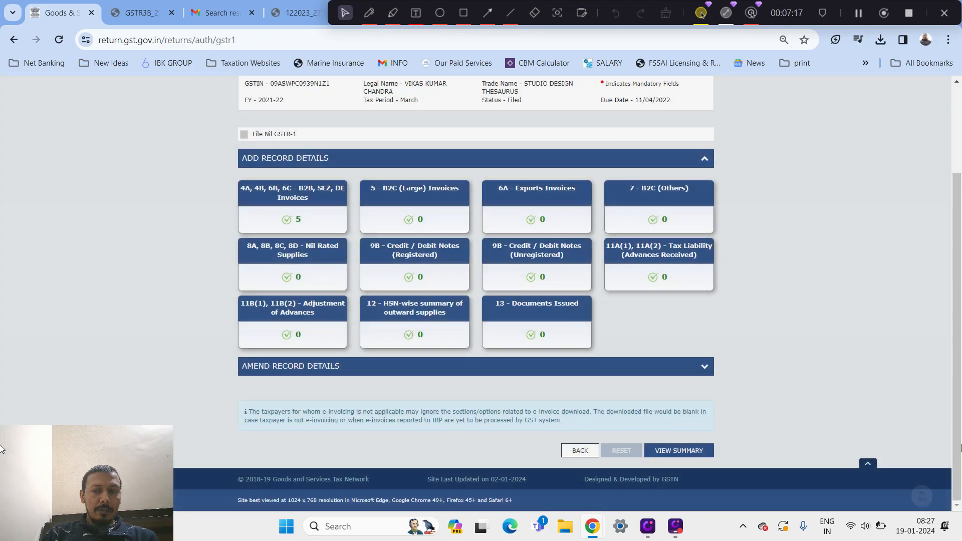
click(689, 452)
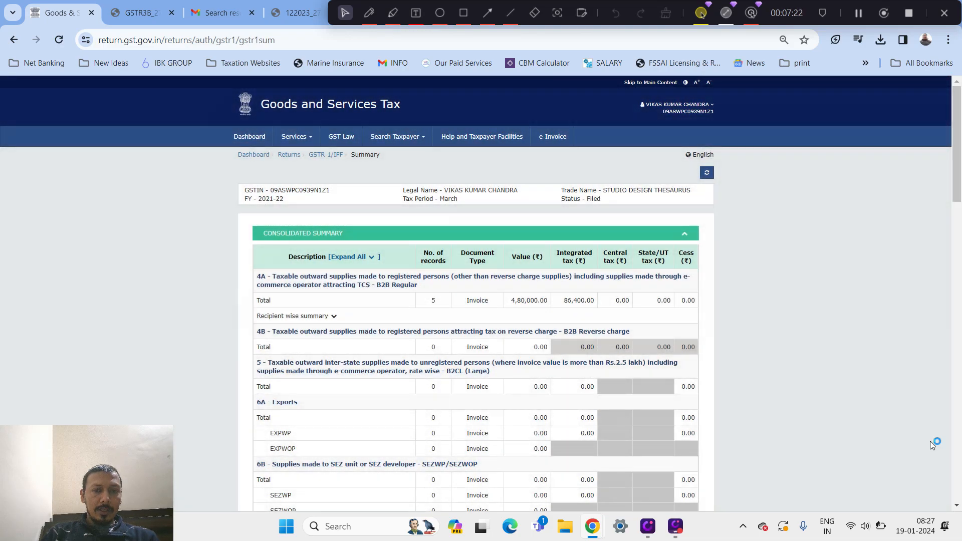
scroll(957, 456, down, 15)
scroll(960, 461, down, 8)
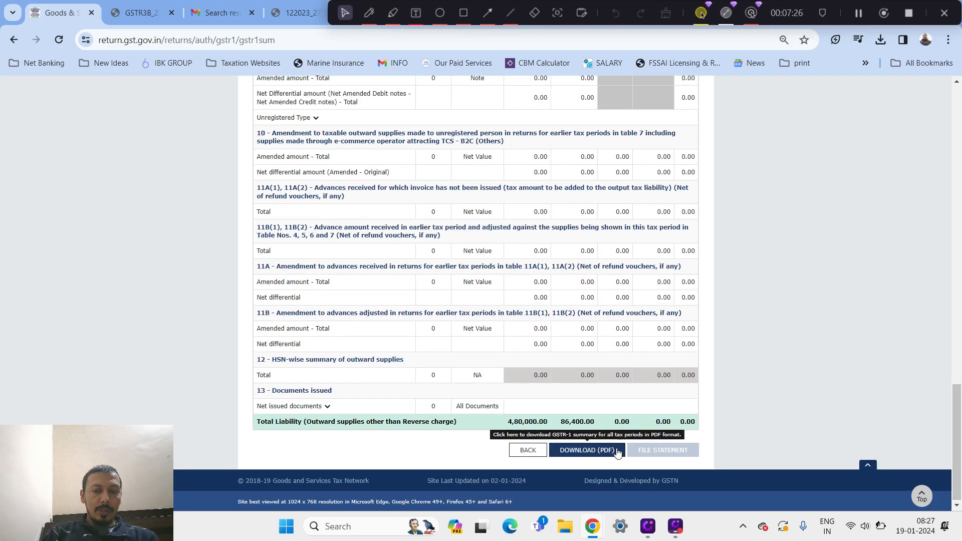
click(615, 452)
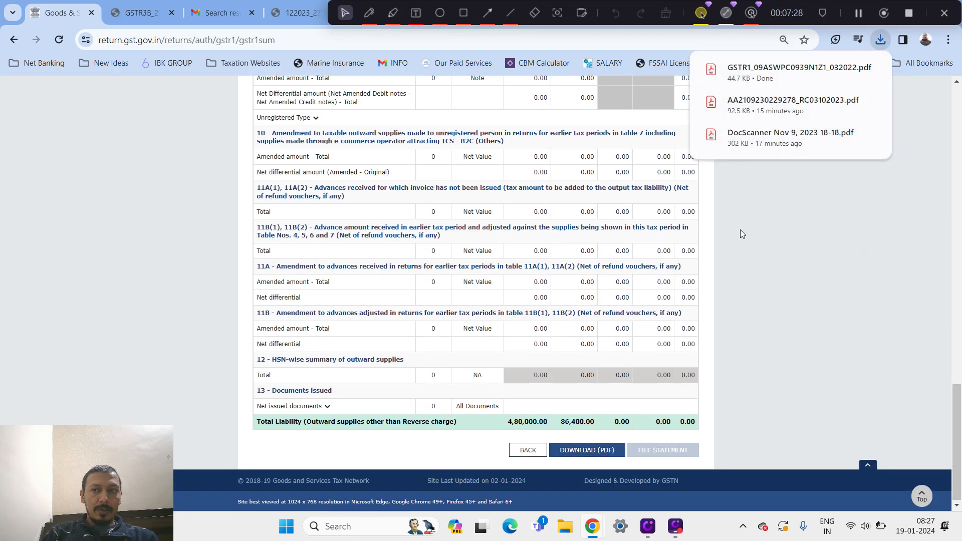